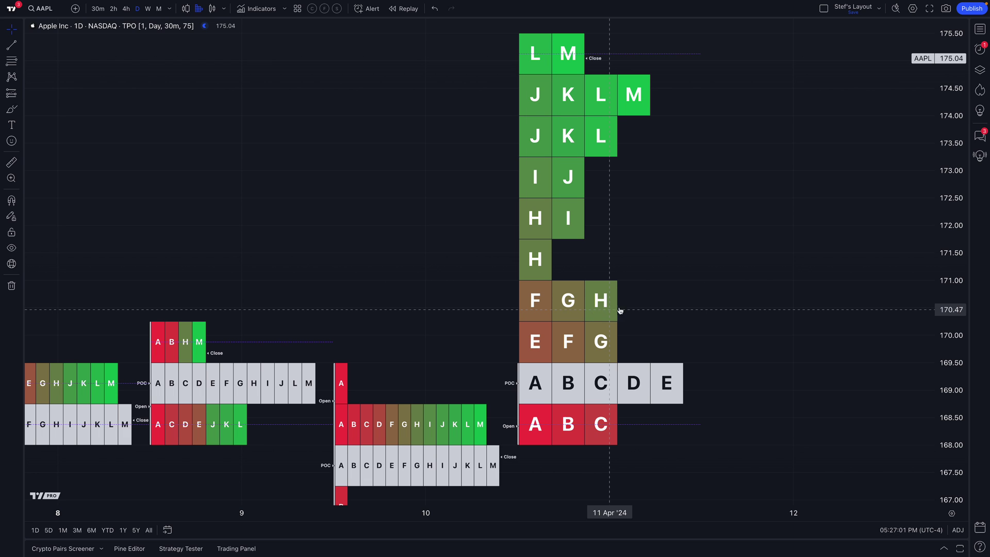
Step: Pan the AAPL chart toward the latest sessions and show the chart-type list with Time Price Opportunity active
{"action": "left_click_drag", "start_coordinate": [718, 274], "coordinate": [644, 273]}
{"action": "left_click", "coordinate": [223, 9]}
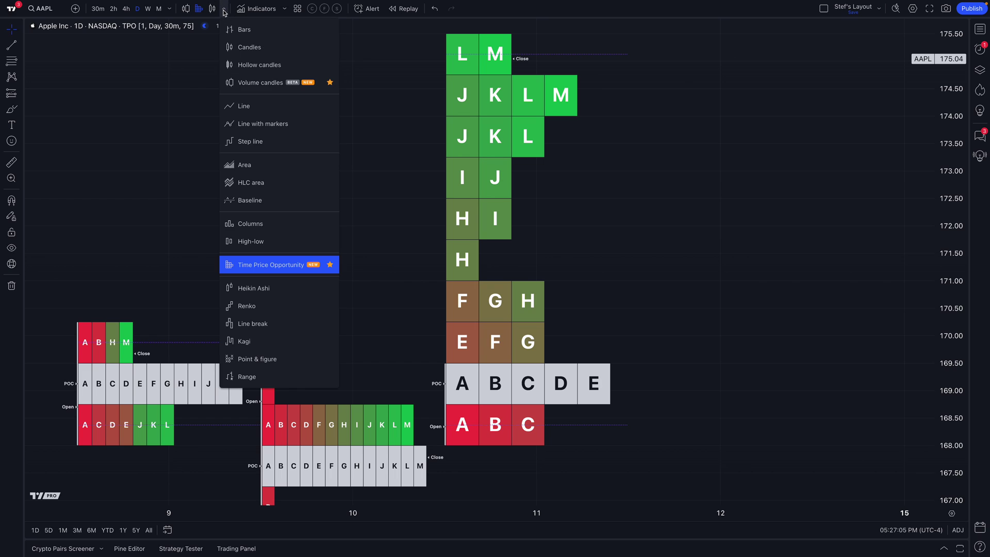
Step: Keep Time Price Opportunity as the chart type and zoom out to include the early-April profiles
{"action": "left_click", "coordinate": [257, 267]}
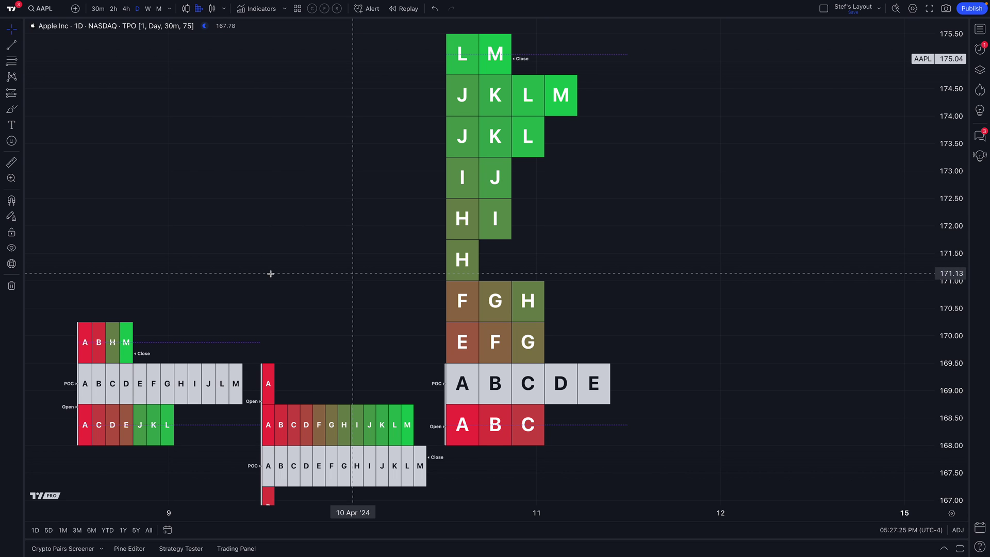
{"action": "scroll", "coordinate": [271, 273], "scroll_direction": "up", "scroll_amount": 3}
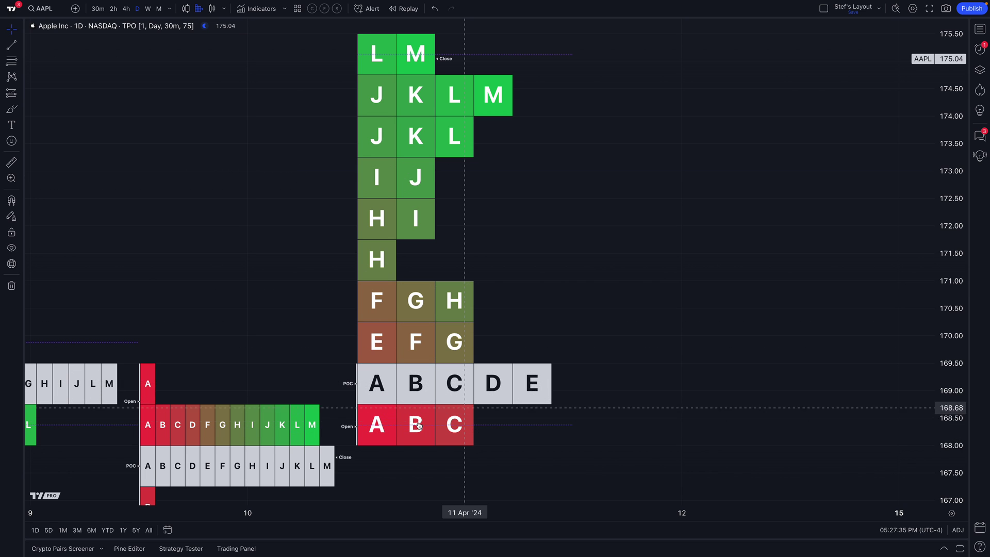
{"action": "scroll", "coordinate": [372, 346], "scroll_direction": "left", "scroll_amount": 5}
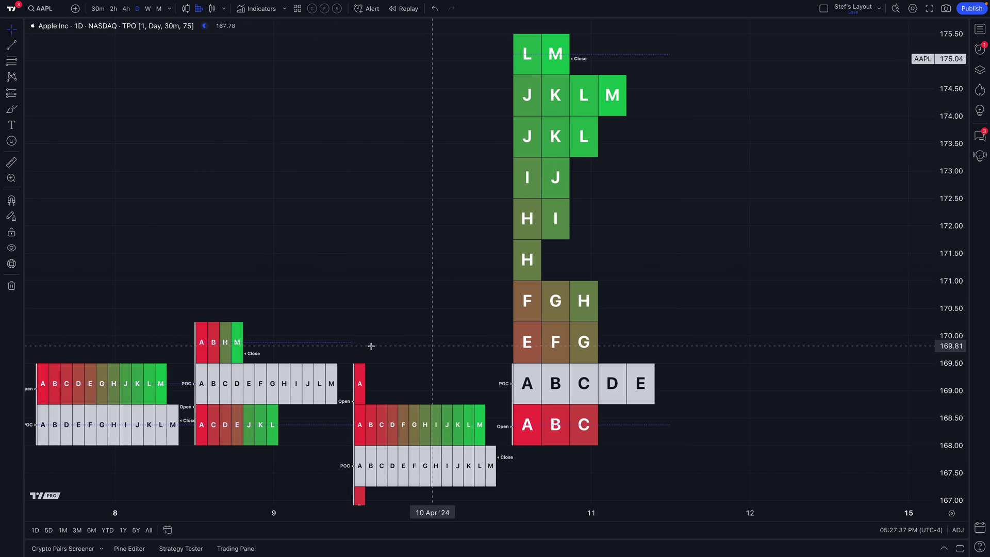
{"action": "scroll", "coordinate": [371, 345], "scroll_direction": "down", "scroll_amount": 5}
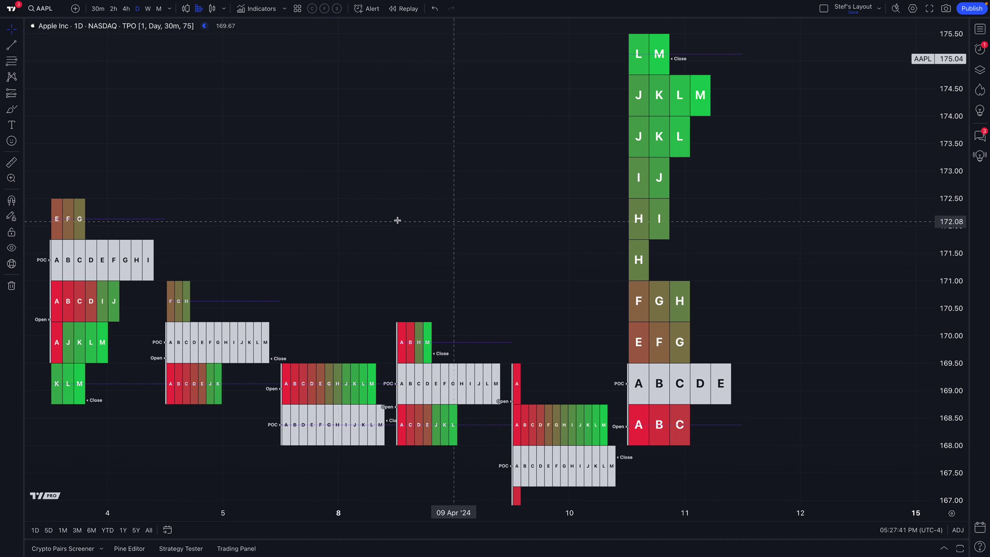
Step: In Chart settings, raise the close-price line colour opacity to 100%
{"action": "right_click", "coordinate": [387, 145]}
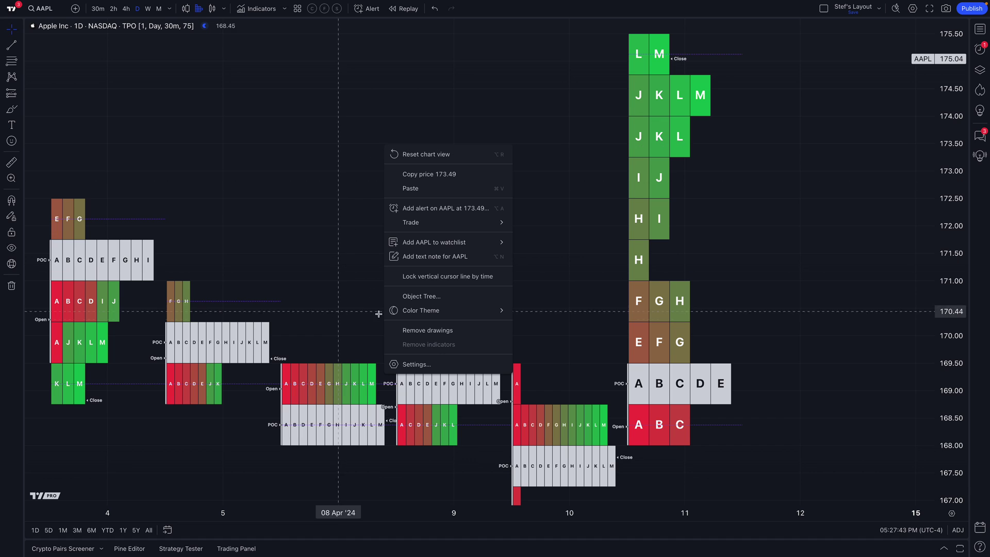
{"action": "left_click", "coordinate": [412, 365]}
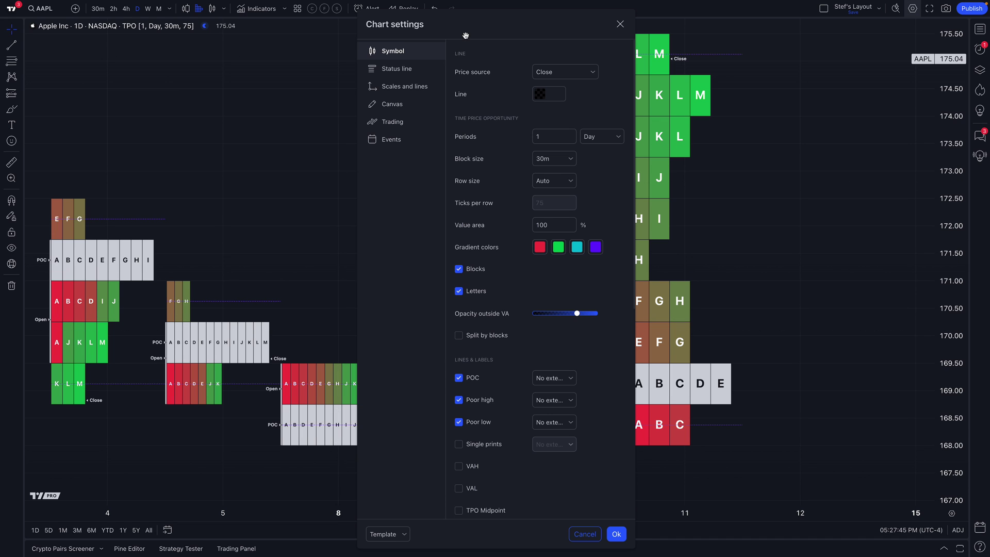
{"action": "left_click_drag", "start_coordinate": [467, 35], "coordinate": [171, 25]}
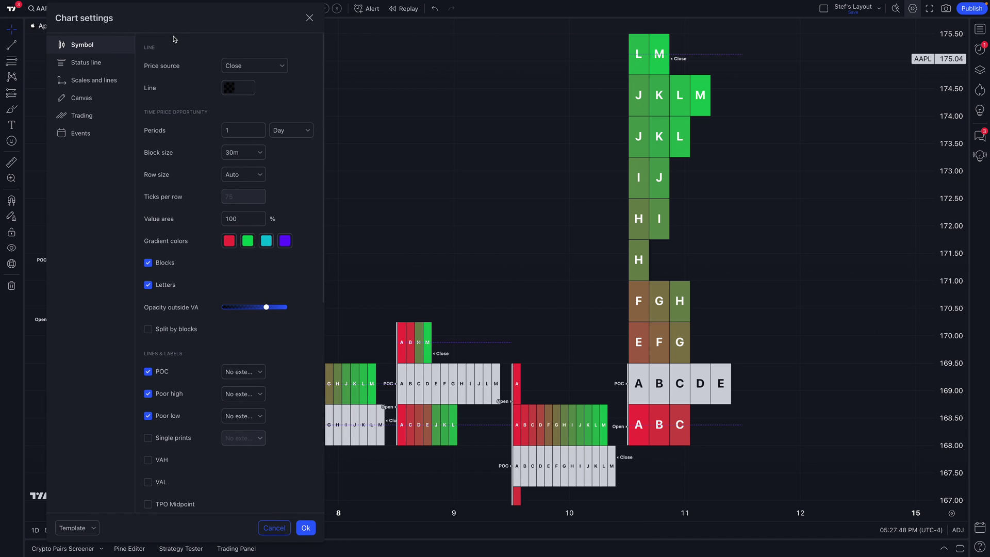
{"action": "left_click", "coordinate": [239, 90]}
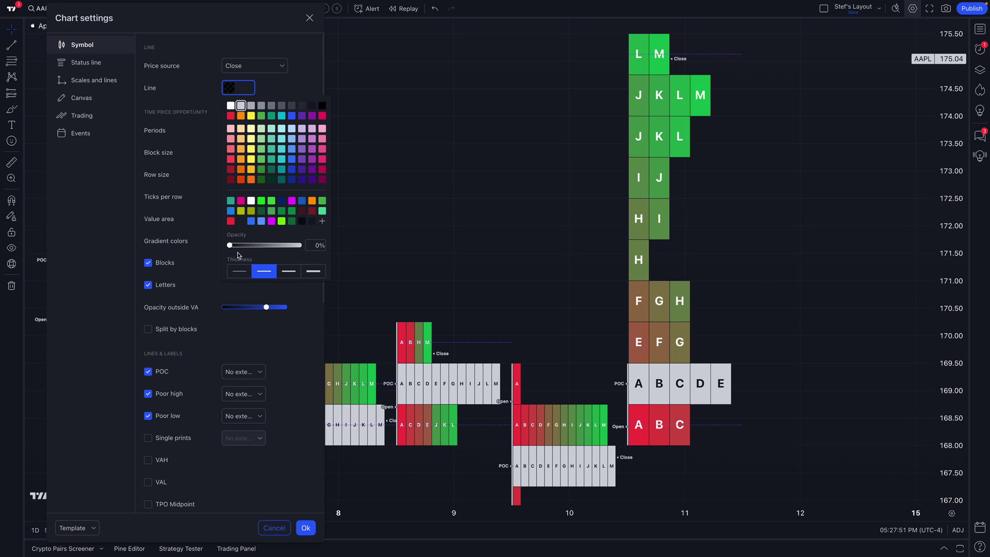
{"action": "left_click_drag", "start_coordinate": [230, 245], "coordinate": [341, 238]}
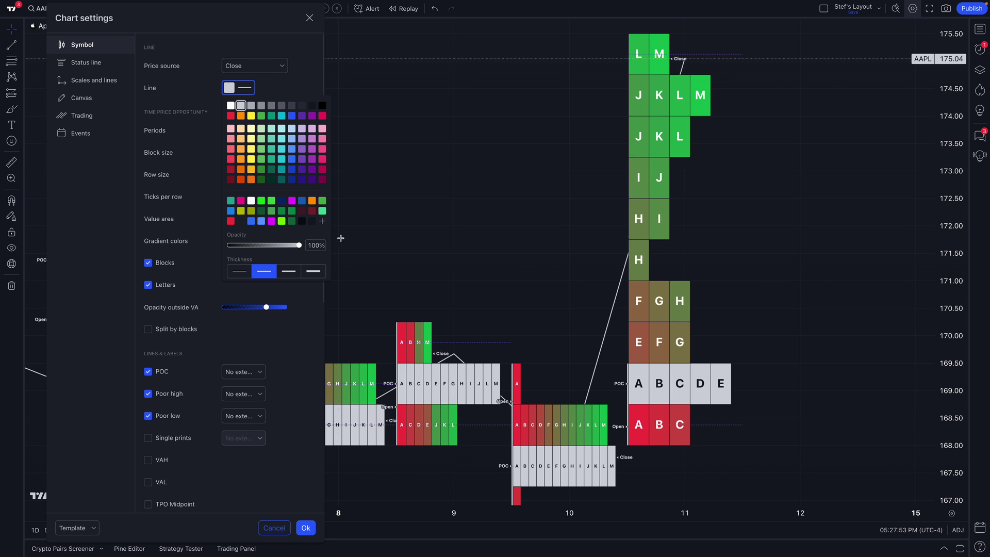
{"action": "left_click", "coordinate": [272, 90]}
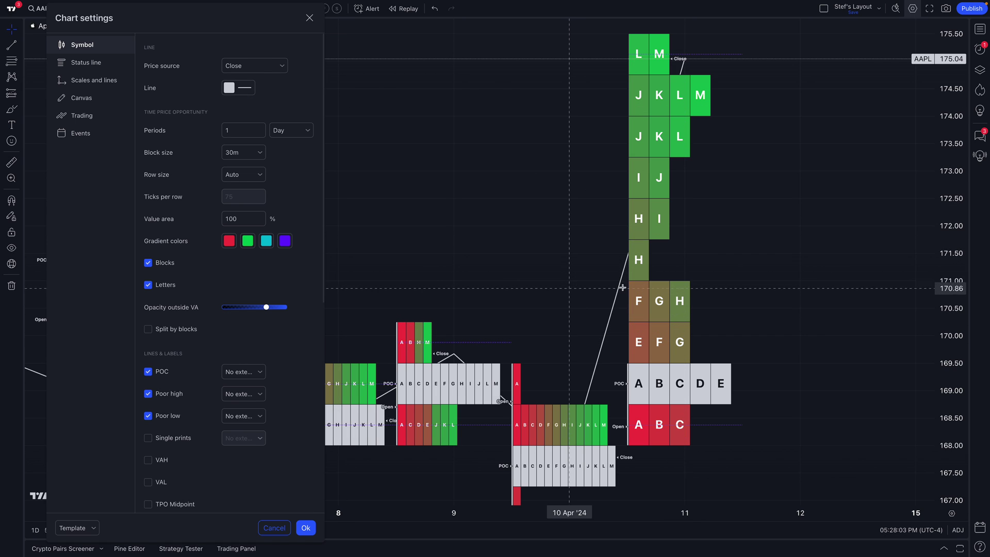
Step: Keep Close as the line's price source and close the Chart settings dialog
{"action": "left_click", "coordinate": [256, 68]}
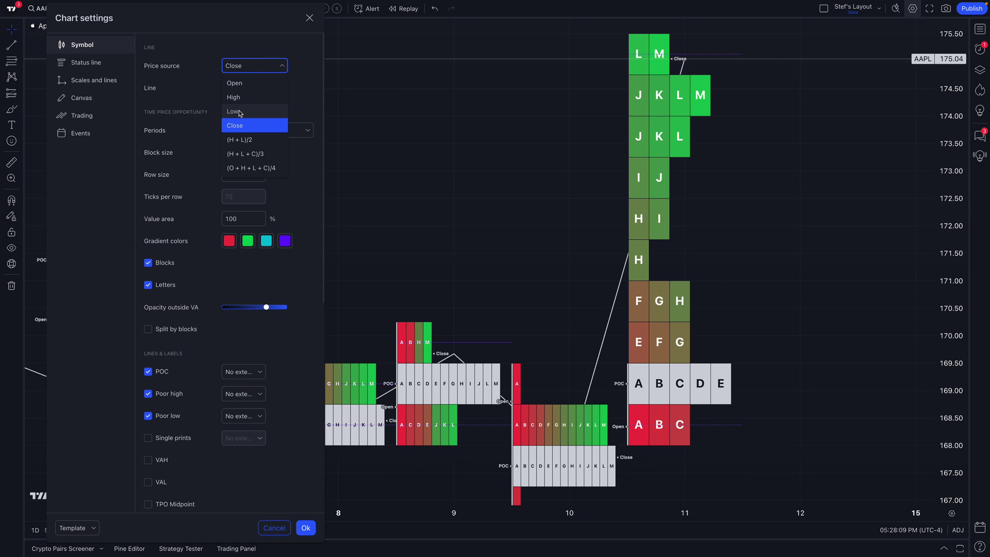
{"action": "left_click", "coordinate": [251, 126]}
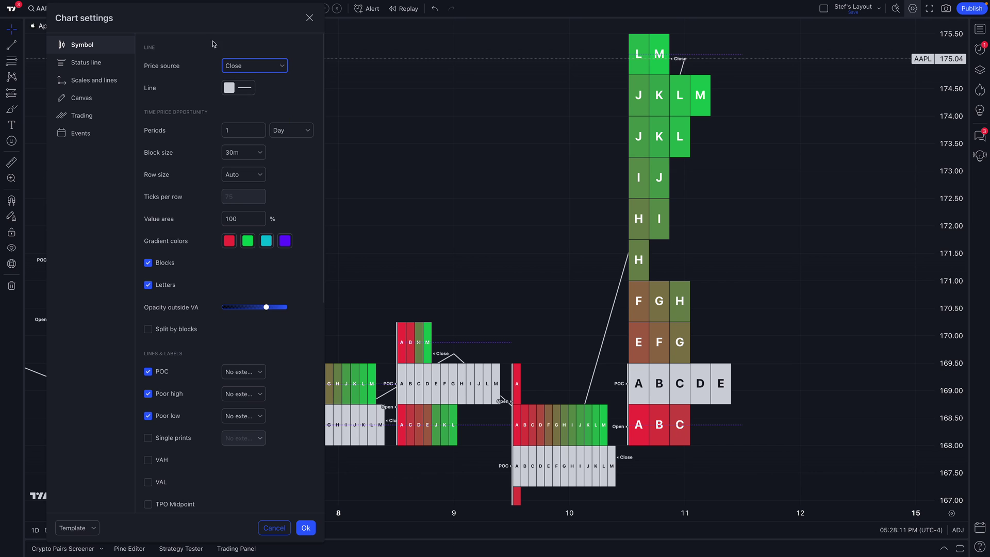
{"action": "left_click_drag", "start_coordinate": [203, 22], "coordinate": [609, 30]}
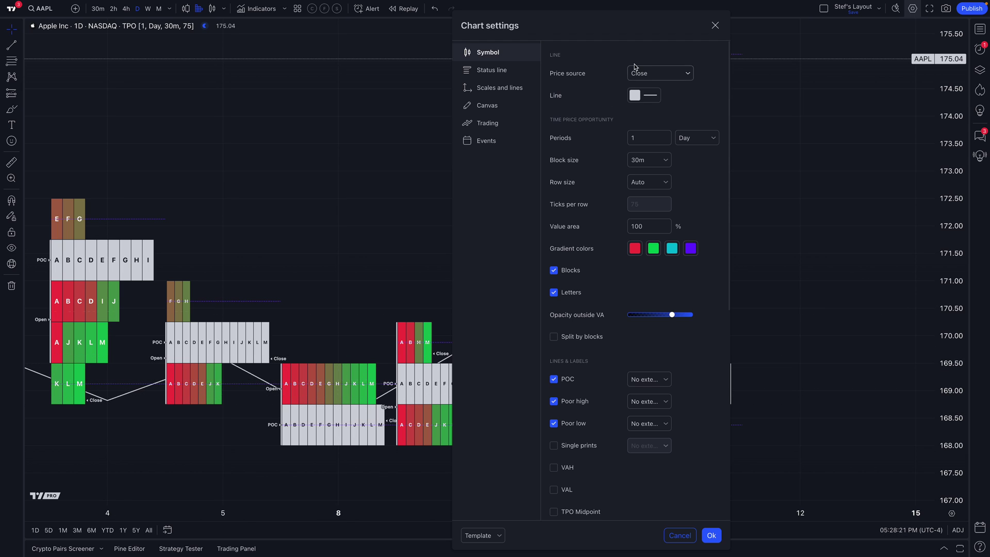
{"action": "left_click_drag", "start_coordinate": [605, 27], "coordinate": [788, 29]}
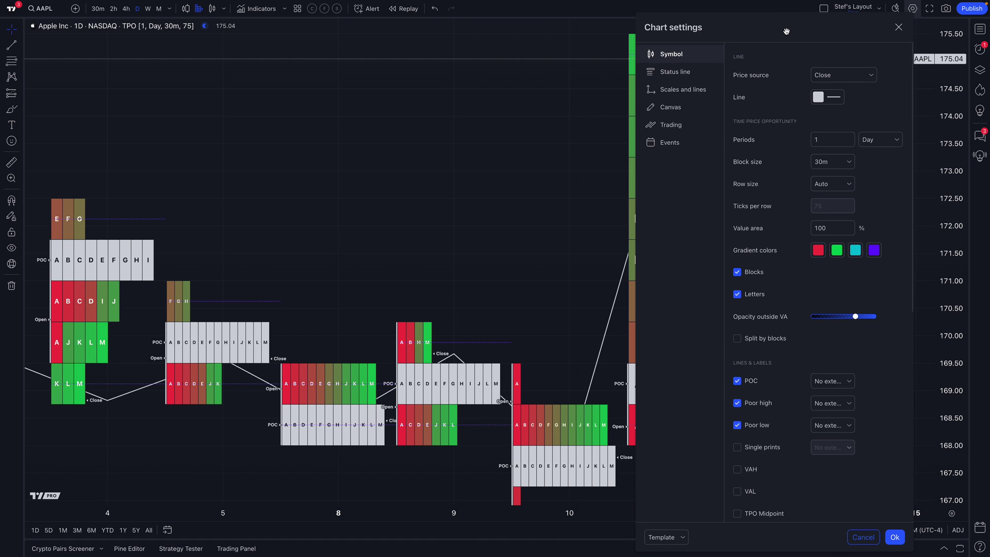
{"action": "left_click", "coordinate": [898, 28]}
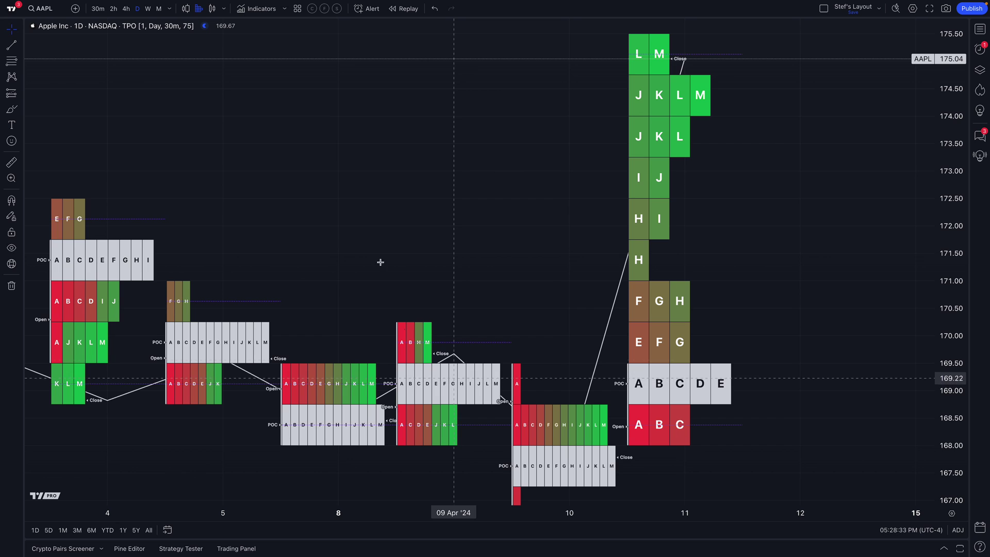
Step: Reopen Chart settings and confirm the TPO period unit stays at Day
{"action": "left_click", "coordinate": [296, 126]}
{"action": "right_click", "coordinate": [296, 125]}
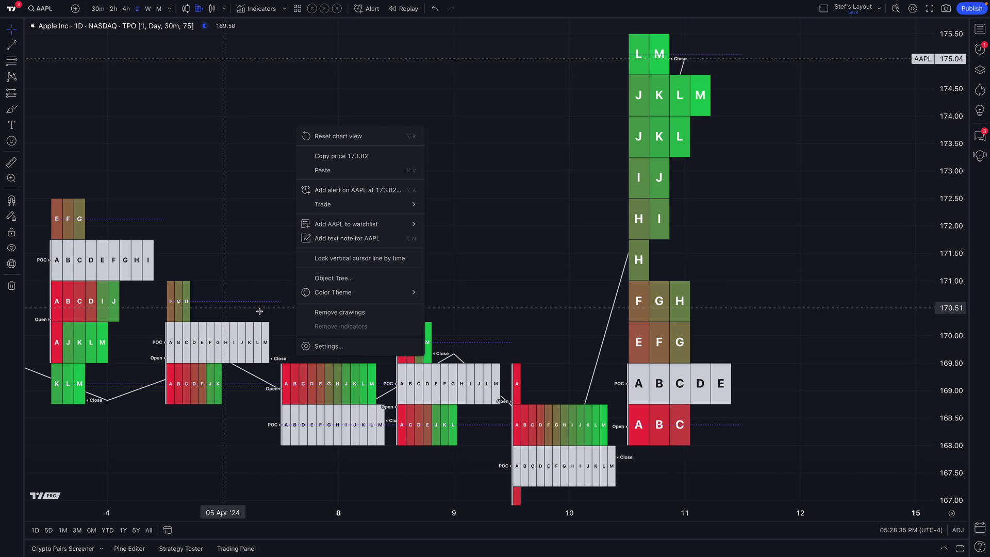
{"action": "left_click", "coordinate": [328, 345]}
{"action": "left_click_drag", "start_coordinate": [535, 33], "coordinate": [200, 27]}
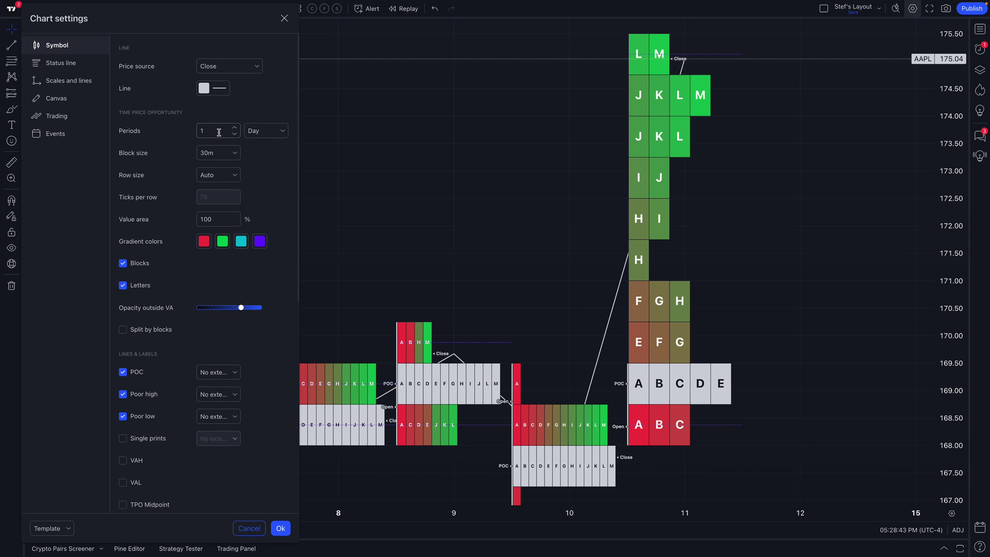
{"action": "left_click_drag", "start_coordinate": [191, 29], "coordinate": [302, 33]}
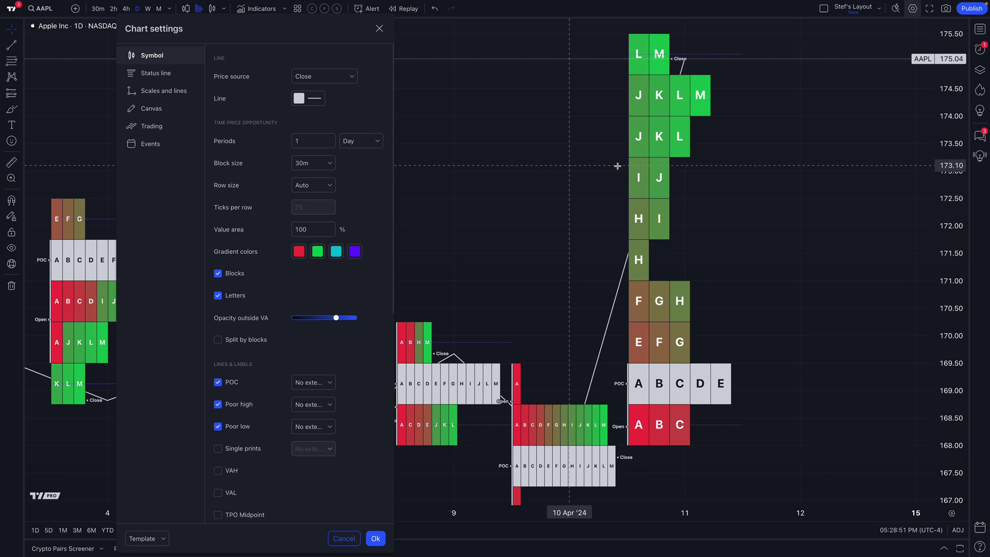
{"action": "left_click", "coordinate": [363, 143]}
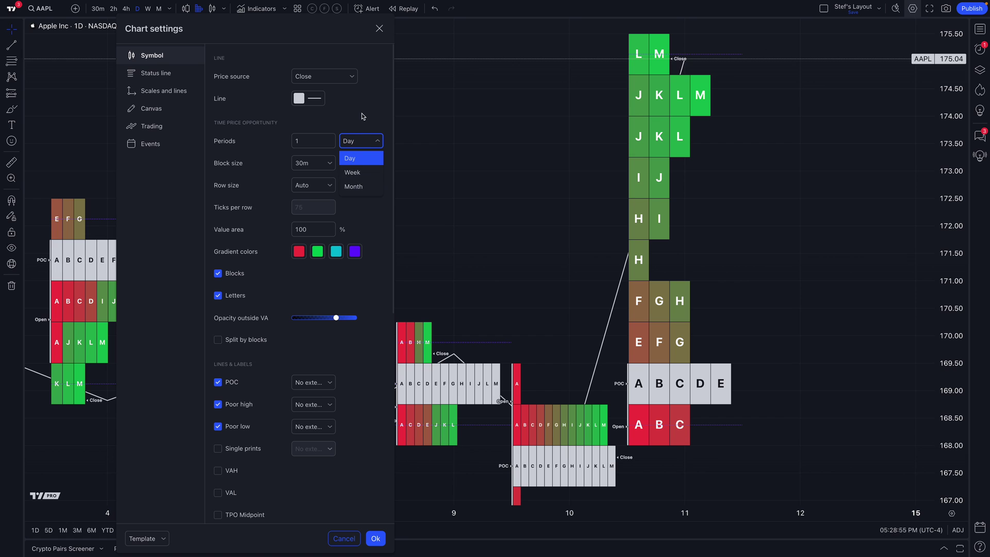
{"action": "left_click", "coordinate": [363, 116]}
{"action": "left_click_drag", "start_coordinate": [274, 29], "coordinate": [206, 14]}
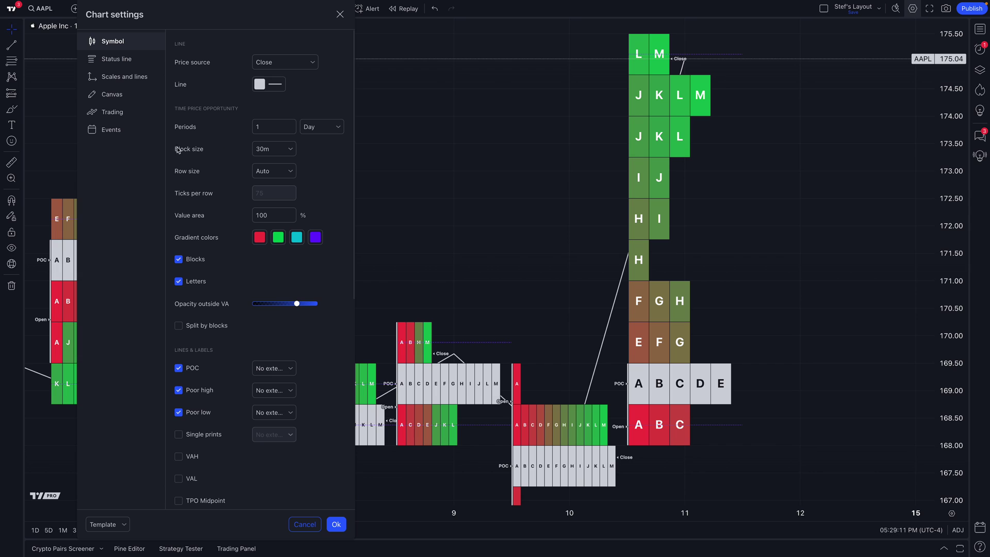
{"action": "left_click", "coordinate": [260, 151]}
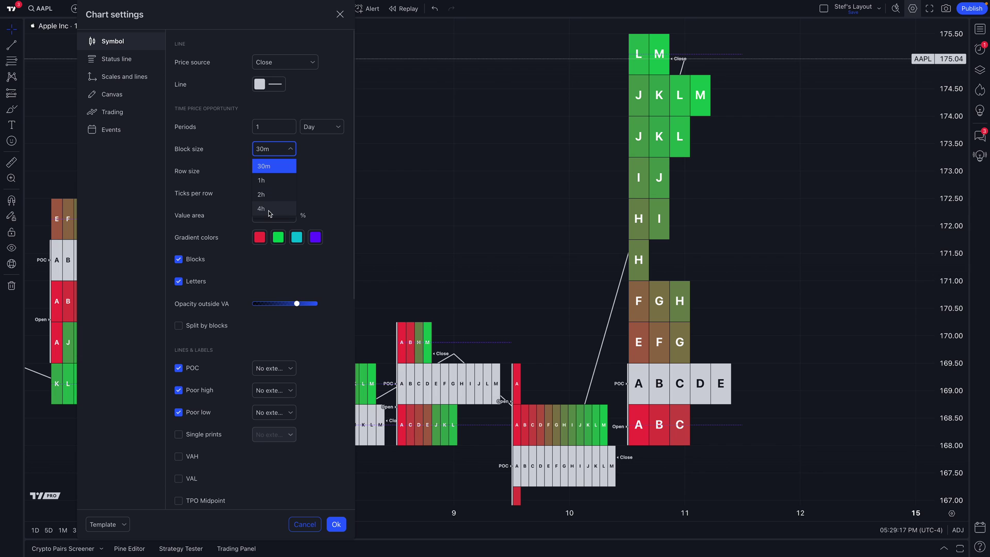
{"action": "left_click", "coordinate": [264, 166]}
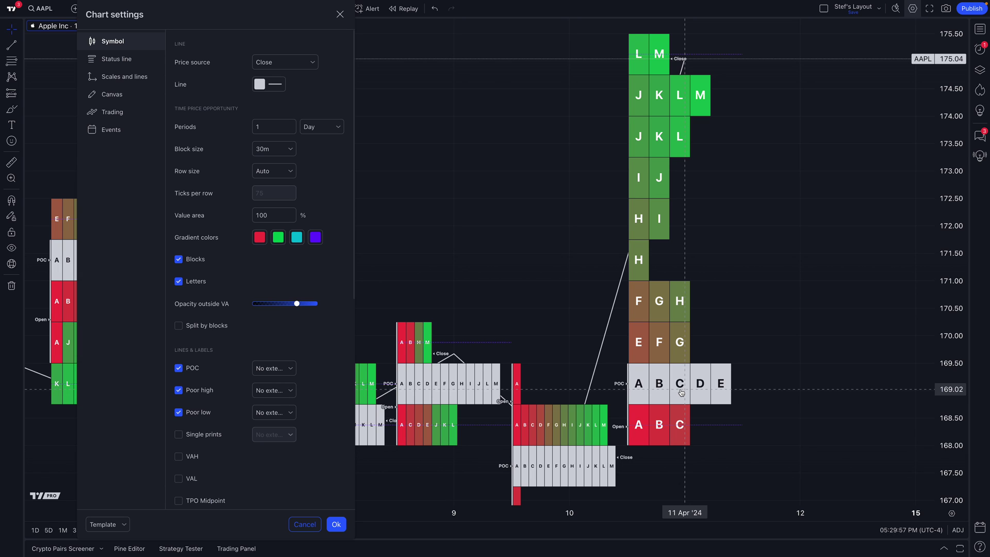
Step: Leave the TPO block size at 30m and review the chart
{"action": "left_click", "coordinate": [287, 149]}
{"action": "left_click", "coordinate": [323, 151]}
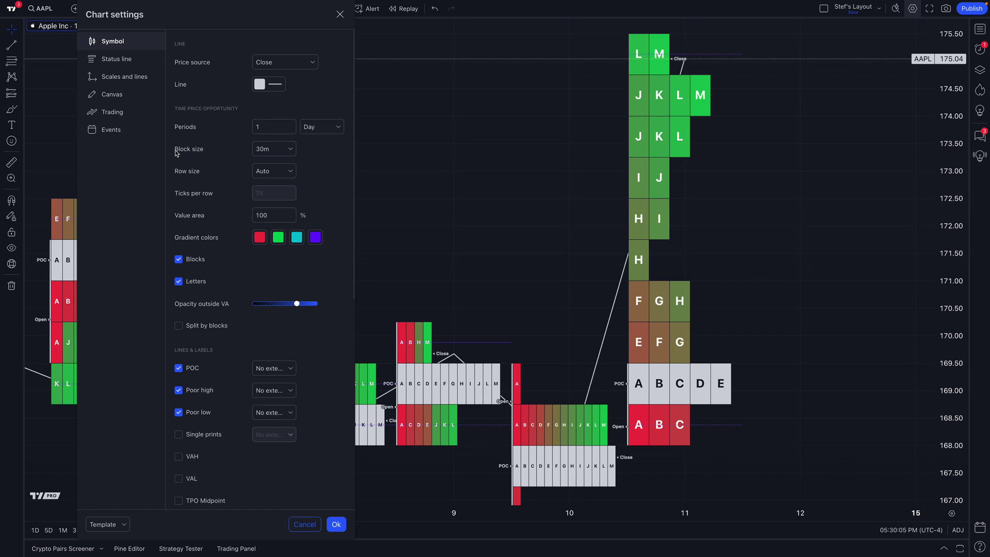
{"action": "scroll", "coordinate": [593, 428], "scroll_direction": "right", "scroll_amount": 1}
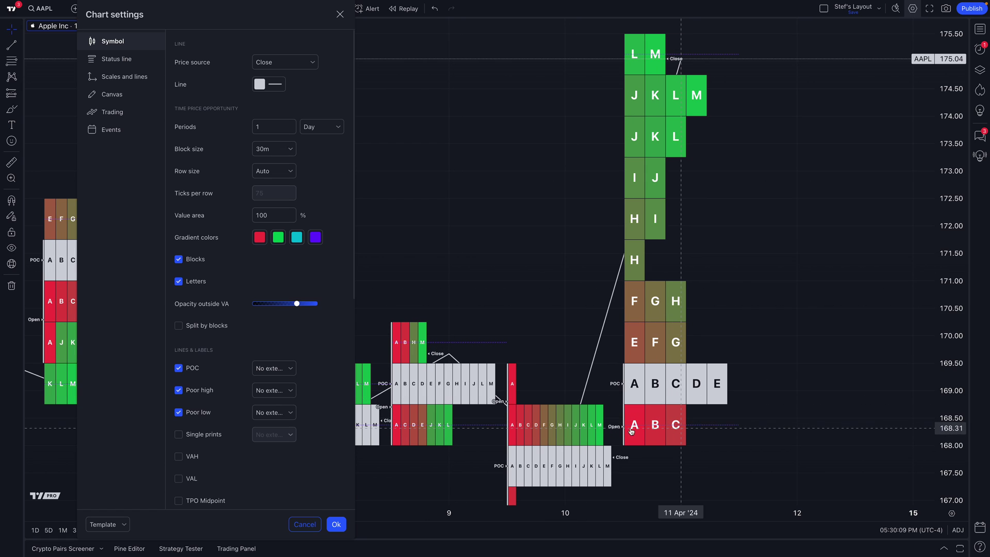
{"action": "scroll", "coordinate": [635, 426], "scroll_direction": "left", "scroll_amount": 1}
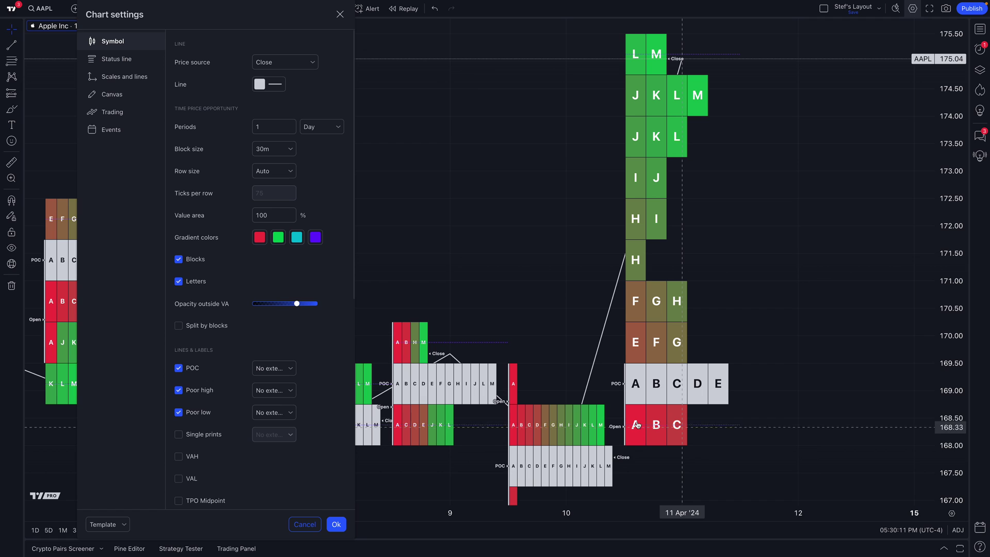
{"action": "scroll", "coordinate": [638, 386], "scroll_direction": "left", "scroll_amount": 1}
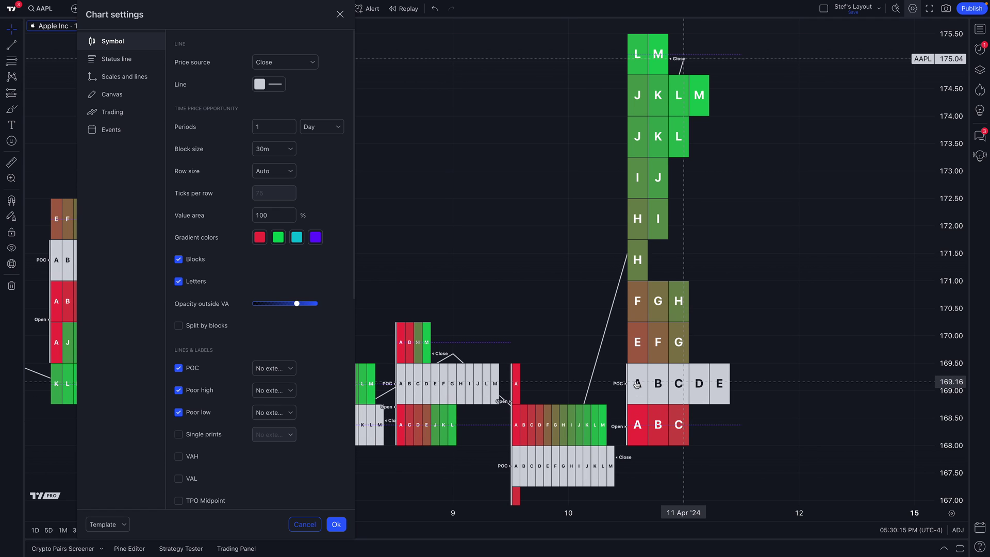
Step: Point out the red B block and block H in the latest TPO profile
{"action": "left_click", "coordinate": [660, 387]}
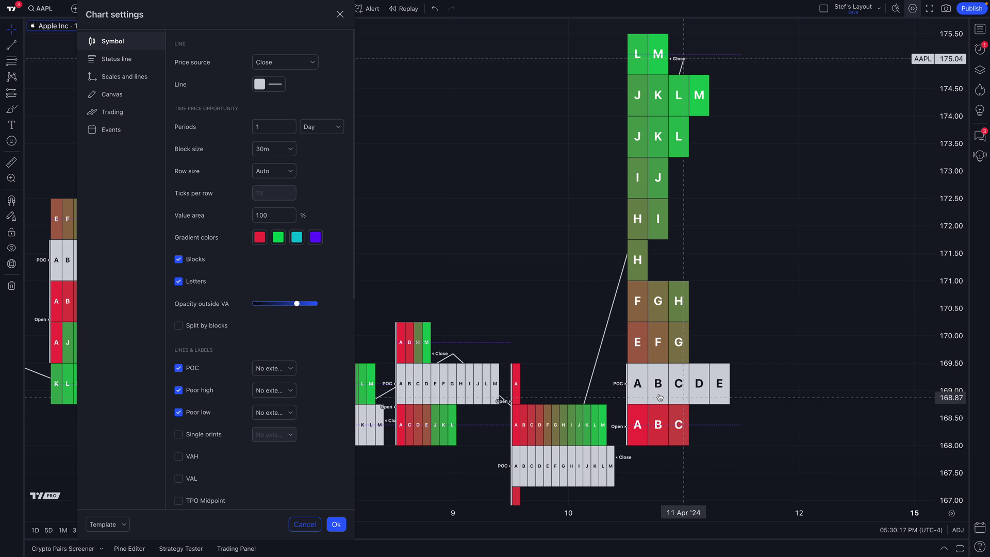
{"action": "left_click", "coordinate": [657, 420]}
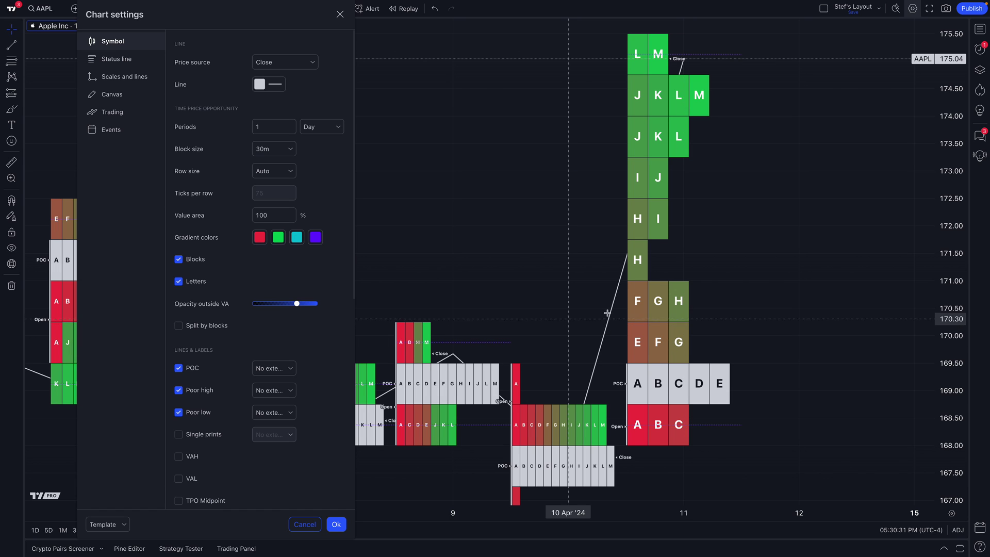
{"action": "left_click", "coordinate": [687, 305]}
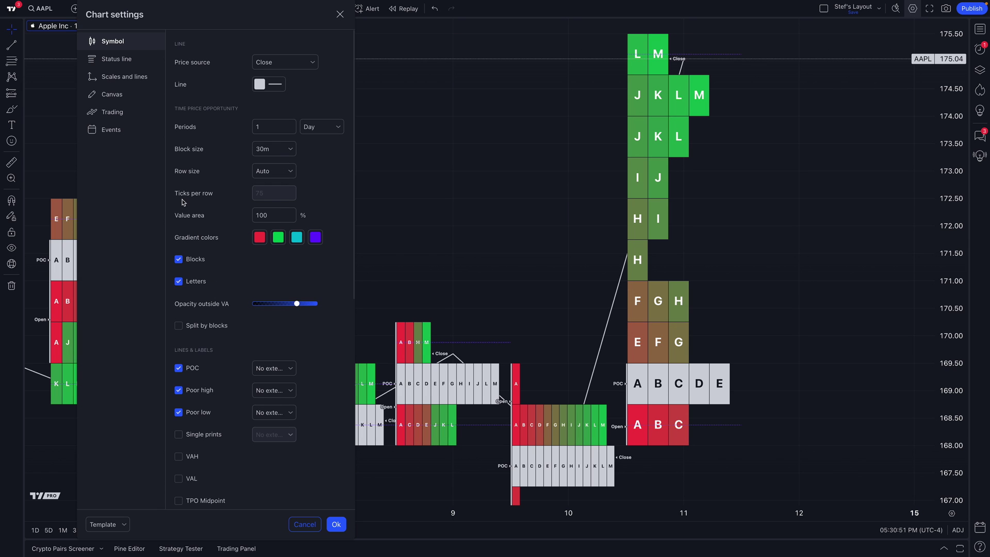
{"action": "scroll", "coordinate": [209, 408], "scroll_direction": "down", "scroll_amount": 6}
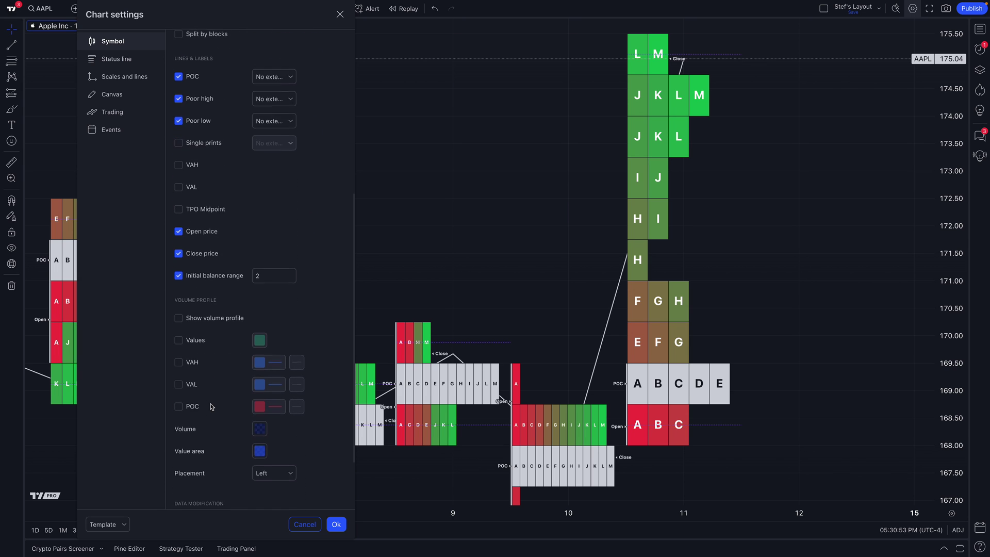
{"action": "scroll", "coordinate": [212, 408], "scroll_direction": "up", "scroll_amount": 6}
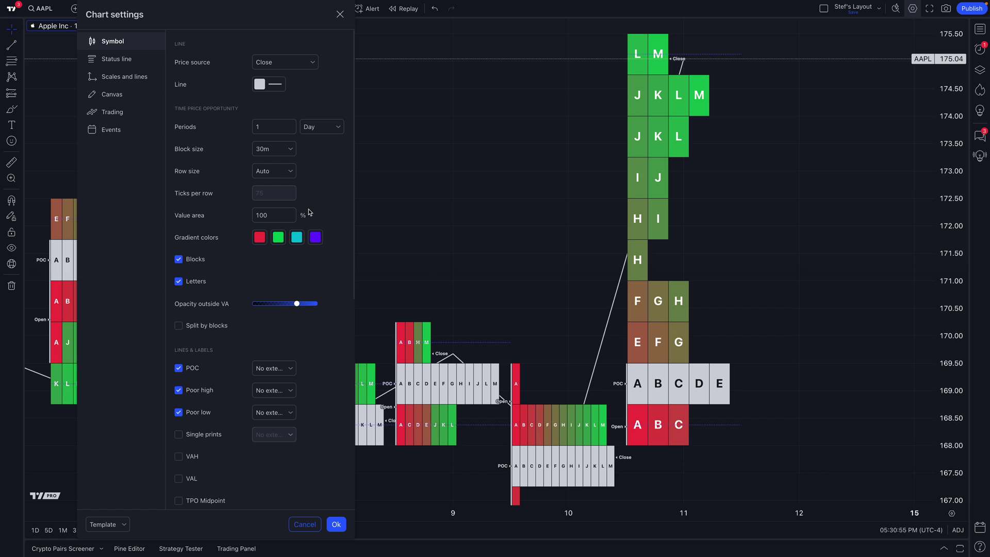
Step: Close Chart settings and zoom in horizontally on the latest daily TPO profiles
{"action": "left_click", "coordinate": [340, 14]}
{"action": "scroll", "coordinate": [393, 182], "scroll_direction": "up", "scroll_amount": 2}
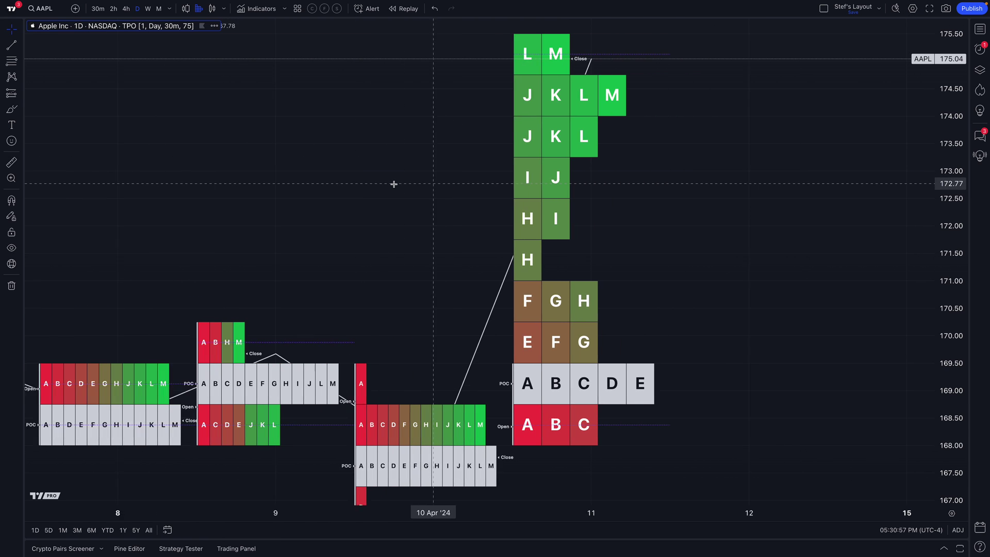
{"action": "scroll", "coordinate": [387, 186], "scroll_direction": "up", "scroll_amount": 1}
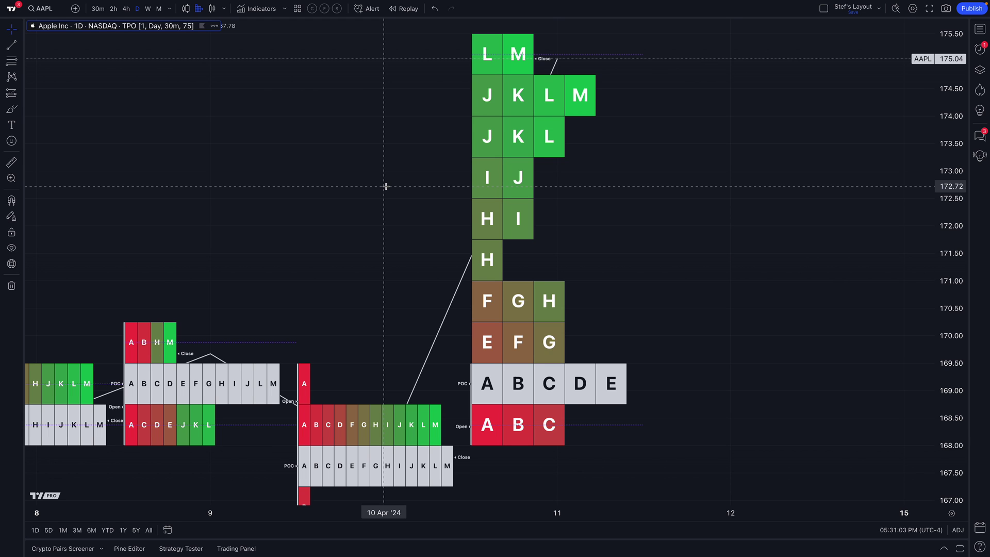
{"action": "scroll", "coordinate": [386, 186], "scroll_direction": "up", "scroll_amount": 2}
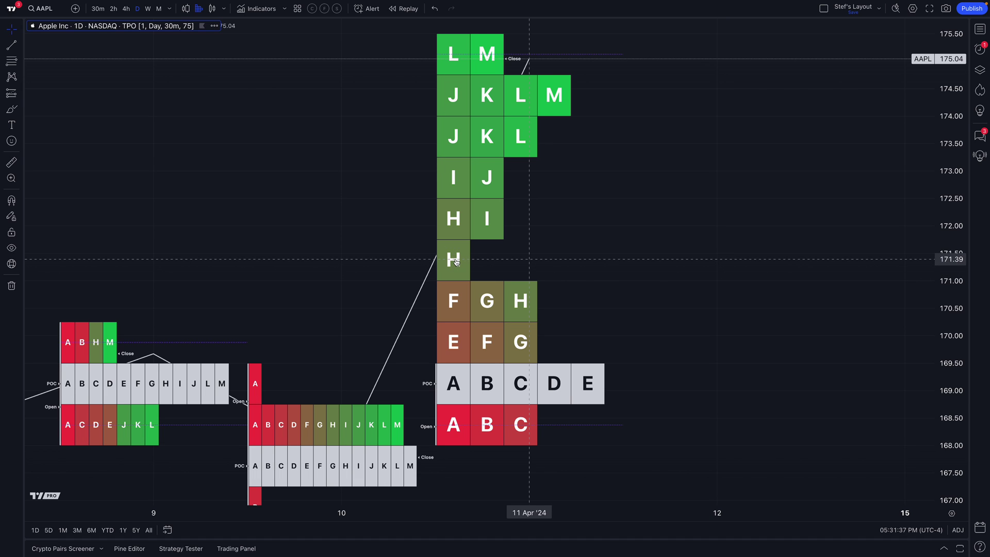
Step: Compress the price axis and pan so the roughly 164–179 profile range fits on screen
{"action": "scroll", "coordinate": [483, 222], "scroll_direction": "down", "scroll_amount": 1}
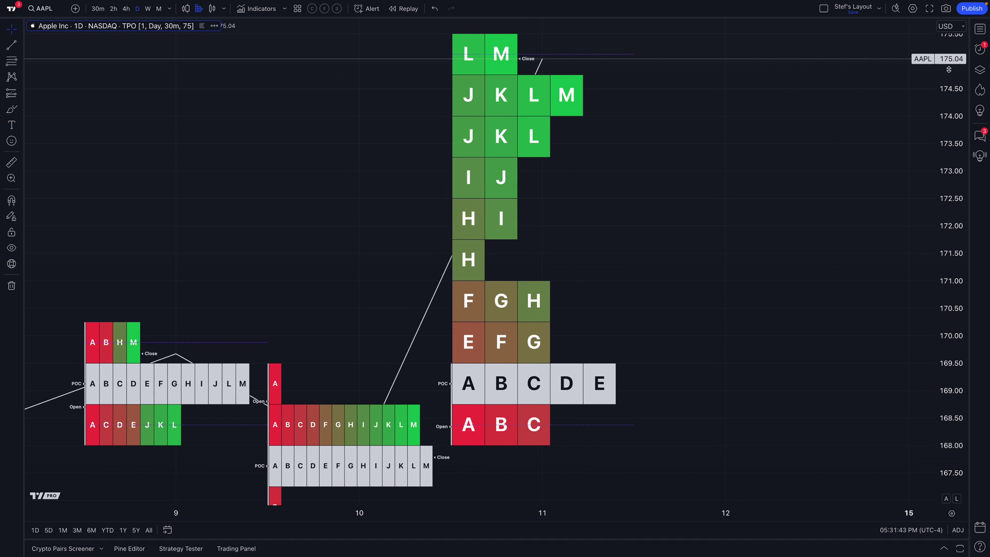
{"action": "left_click_drag", "start_coordinate": [949, 69], "coordinate": [949, 77]}
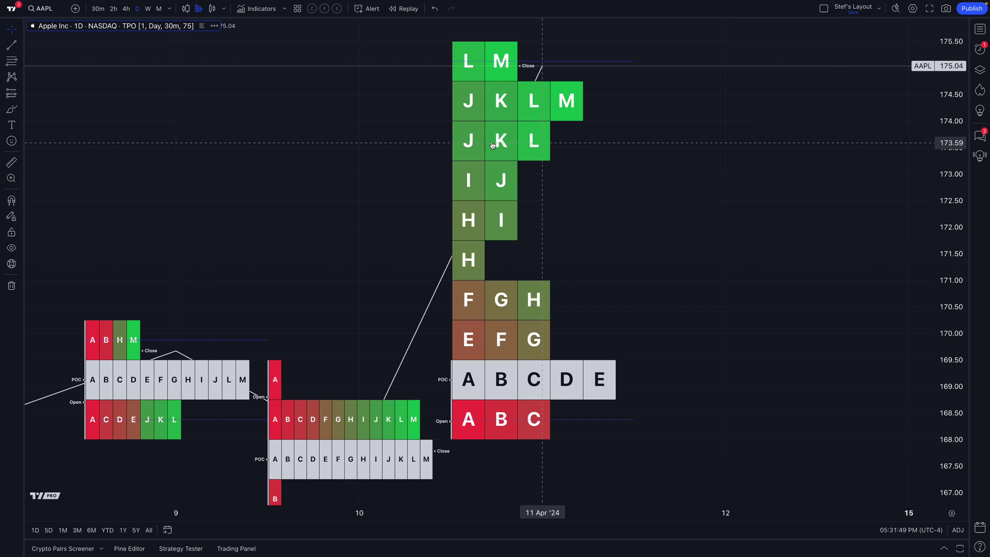
{"action": "scroll", "coordinate": [479, 211], "scroll_direction": "right", "scroll_amount": 1}
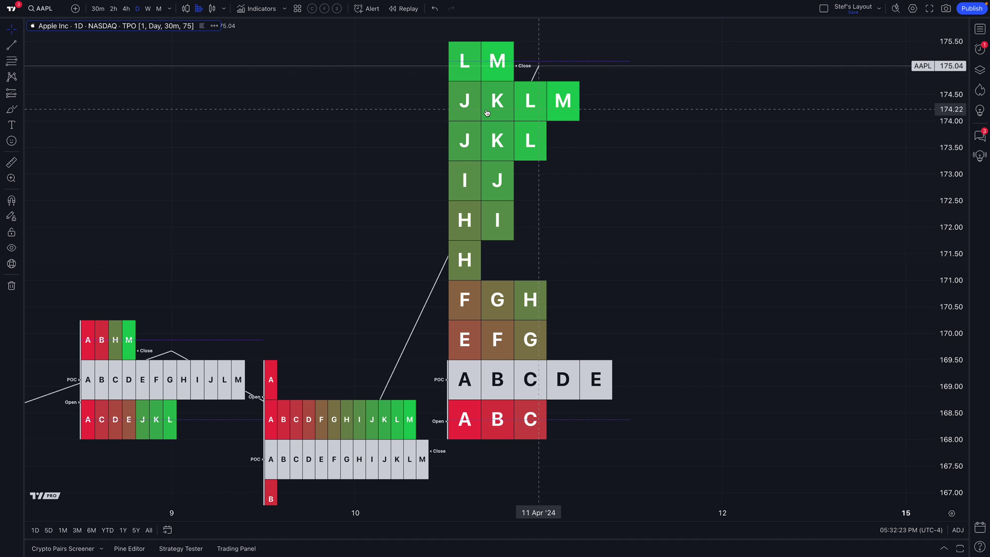
{"action": "scroll", "coordinate": [461, 195], "scroll_direction": "down", "scroll_amount": 5}
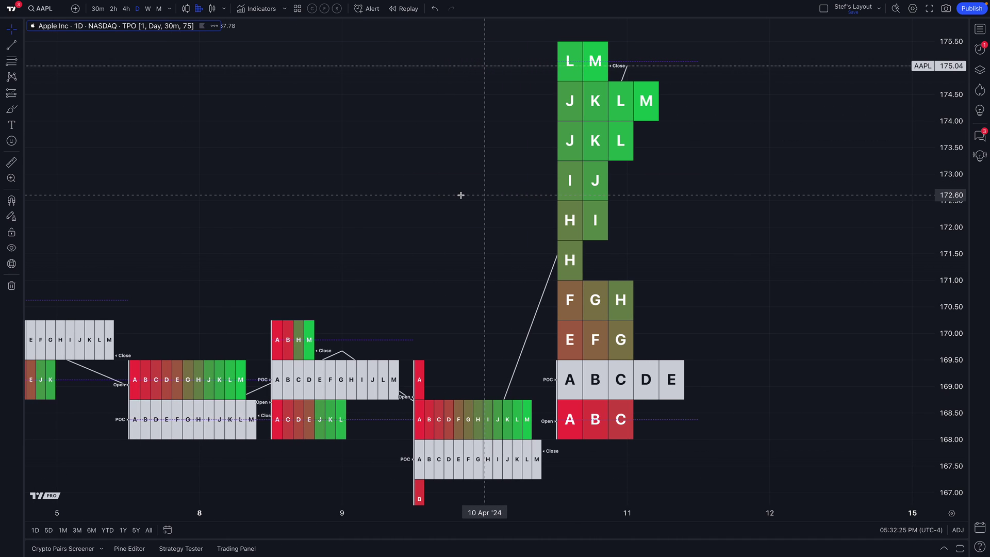
{"action": "scroll", "coordinate": [464, 194], "scroll_direction": "up", "scroll_amount": 2}
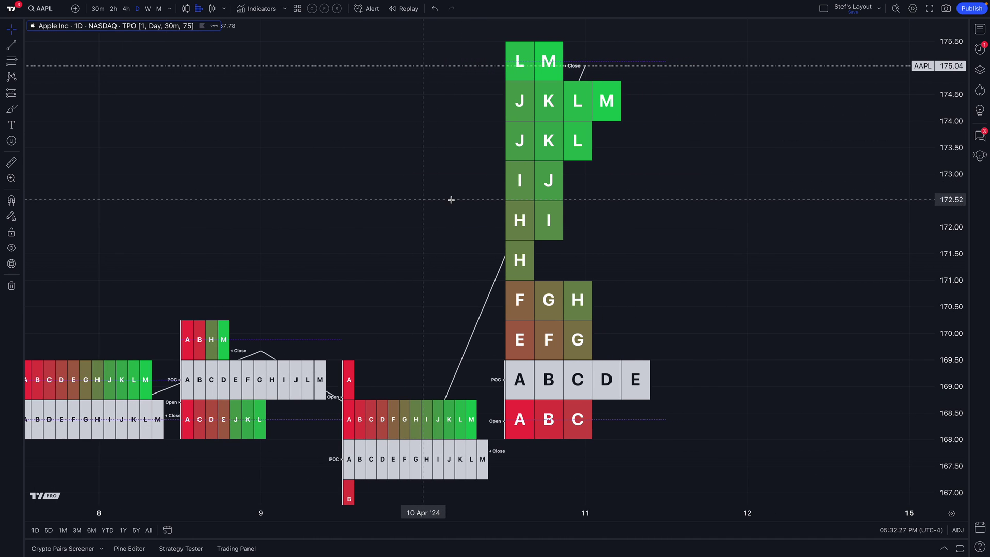
{"action": "left_click_drag", "start_coordinate": [433, 201], "coordinate": [416, 198]}
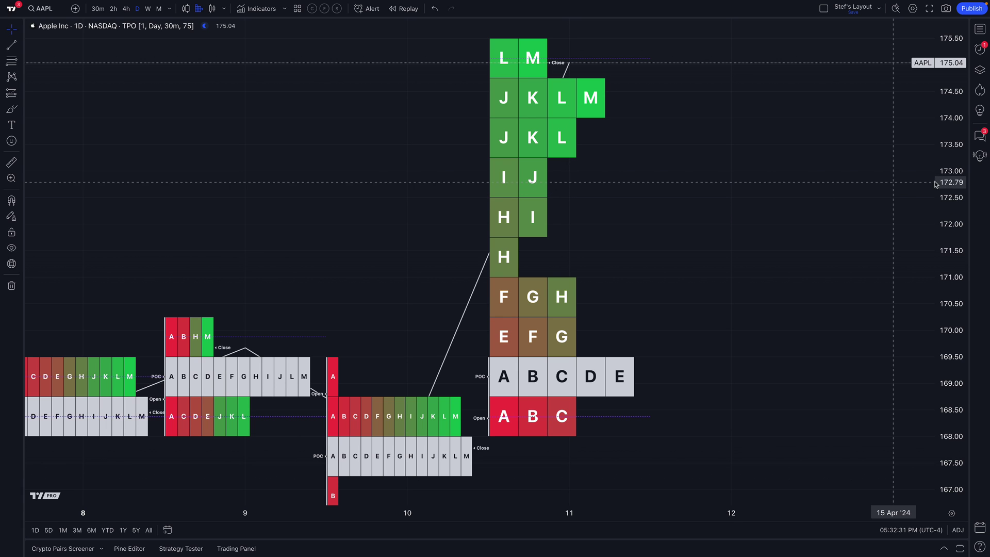
{"action": "left_click_drag", "start_coordinate": [952, 165], "coordinate": [929, 332]}
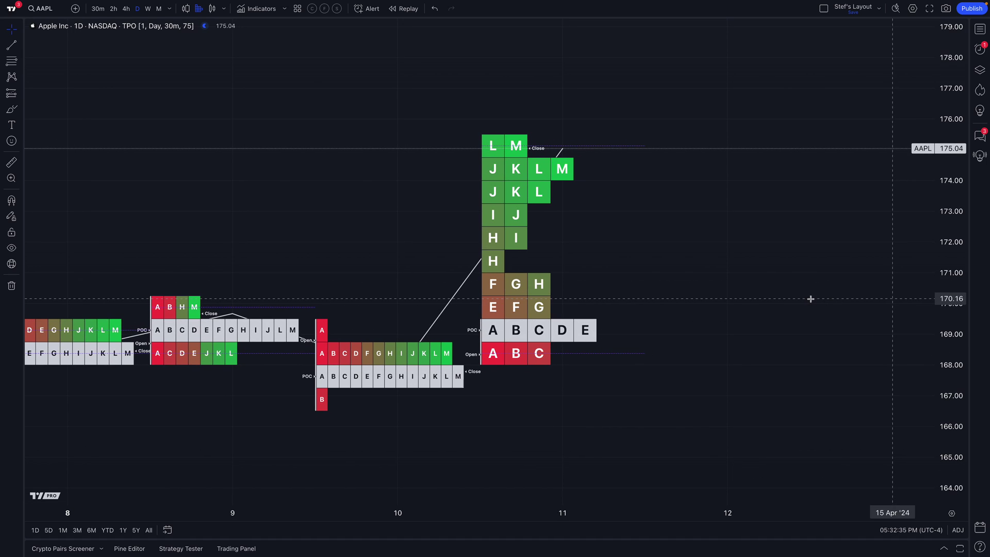
{"action": "scroll", "coordinate": [609, 269], "scroll_direction": "up", "scroll_amount": 1}
{"action": "scroll", "coordinate": [609, 269], "scroll_direction": "up", "scroll_amount": 1}
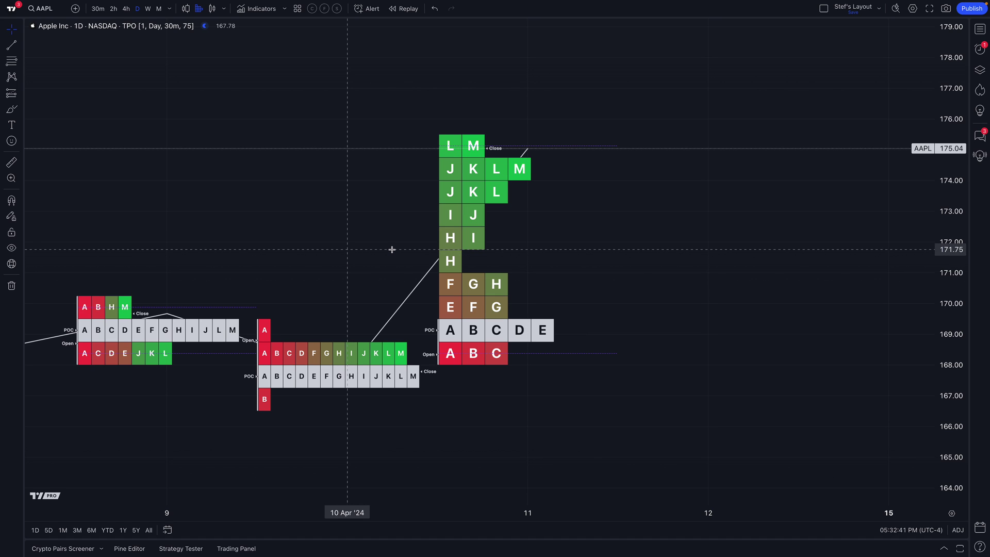
{"action": "left_click_drag", "start_coordinate": [277, 248], "coordinate": [491, 249]}
{"action": "left_click_drag", "start_coordinate": [211, 236], "coordinate": [402, 223]}
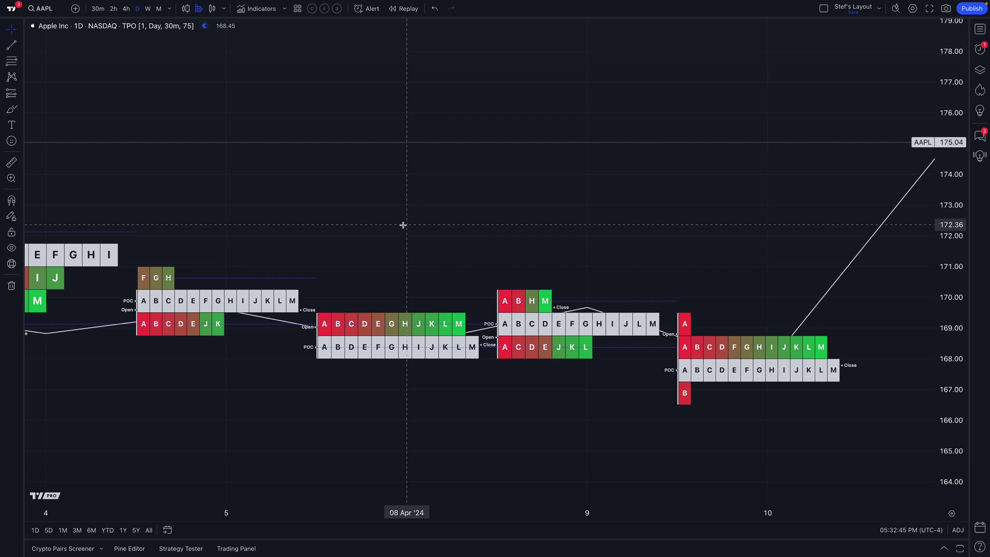
{"action": "left_click_drag", "start_coordinate": [226, 214], "coordinate": [451, 209]}
{"action": "scroll", "coordinate": [451, 209], "scroll_direction": "down", "scroll_amount": 1}
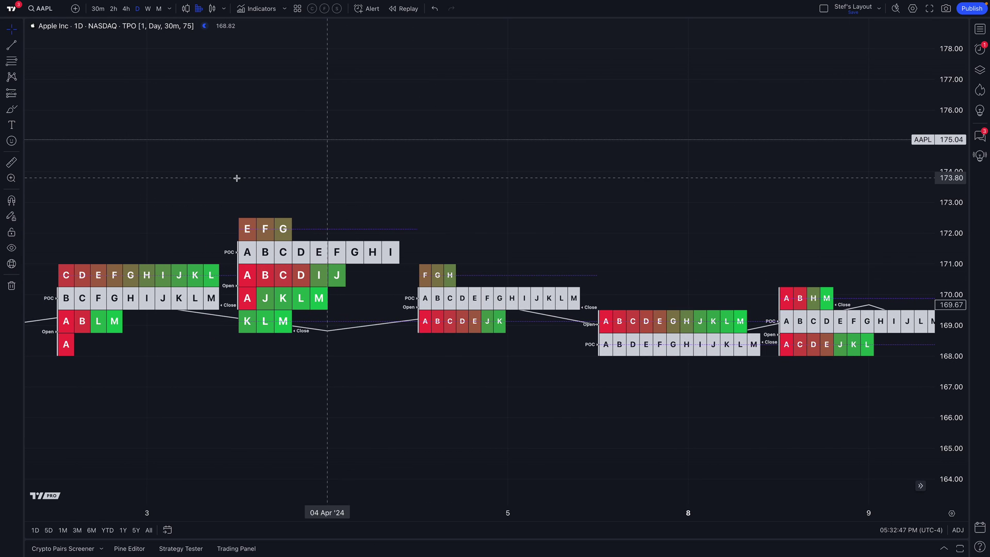
{"action": "scroll", "coordinate": [640, 211], "scroll_direction": "up", "scroll_amount": 1}
{"action": "left_click_drag", "start_coordinate": [622, 227], "coordinate": [418, 225]}
{"action": "left_click_drag", "start_coordinate": [740, 218], "coordinate": [558, 216]}
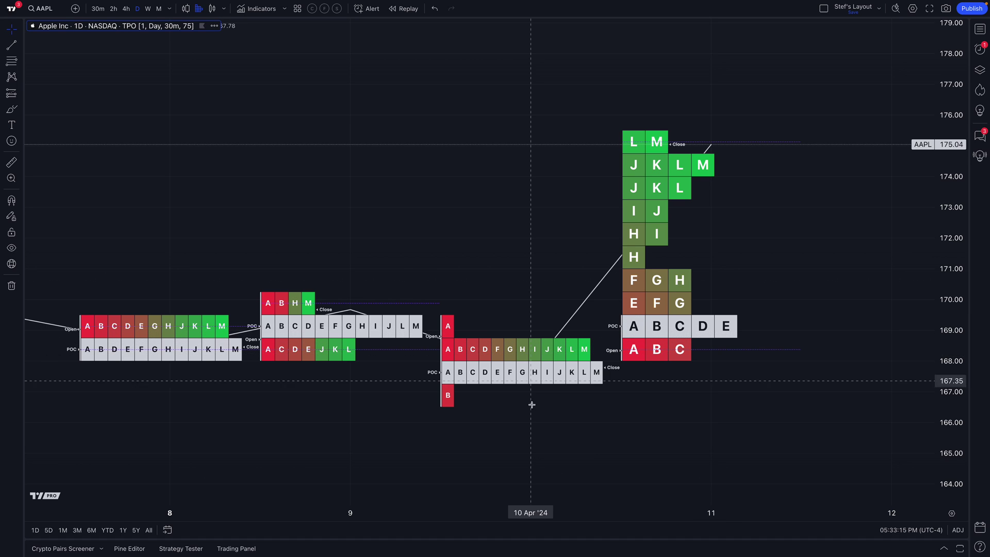
{"action": "left_click_drag", "start_coordinate": [530, 411], "coordinate": [612, 411]}
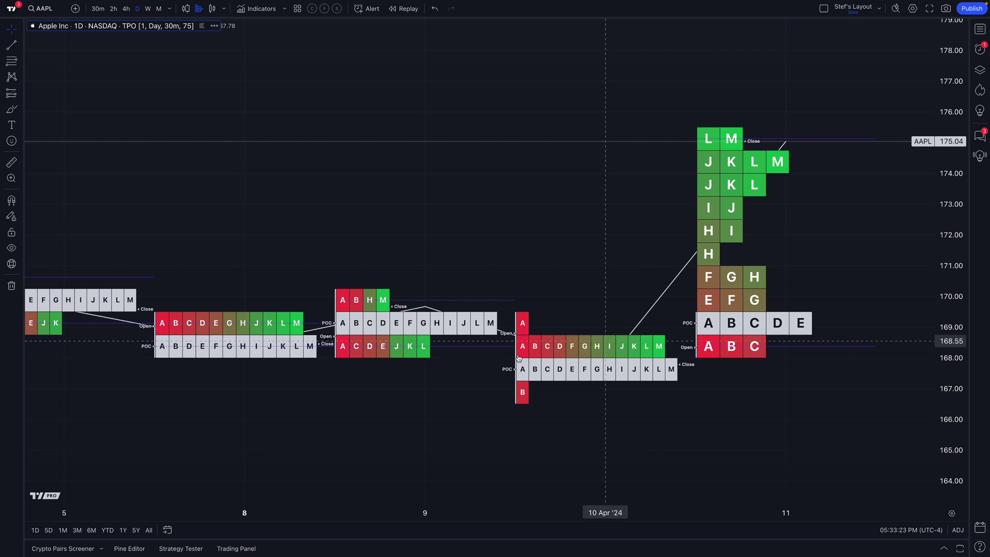
{"action": "left_click", "coordinate": [536, 349]}
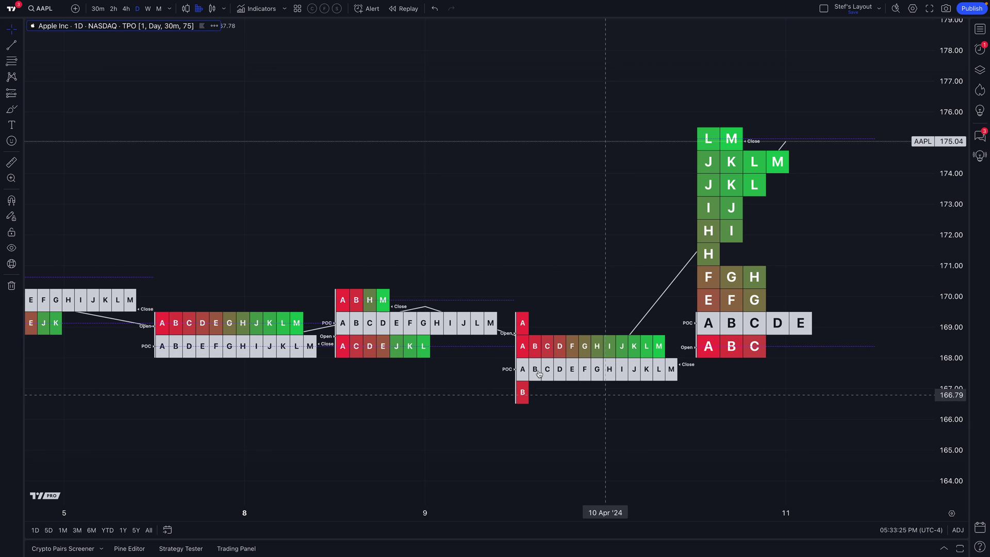
{"action": "left_click_drag", "start_coordinate": [473, 381], "coordinate": [589, 376]}
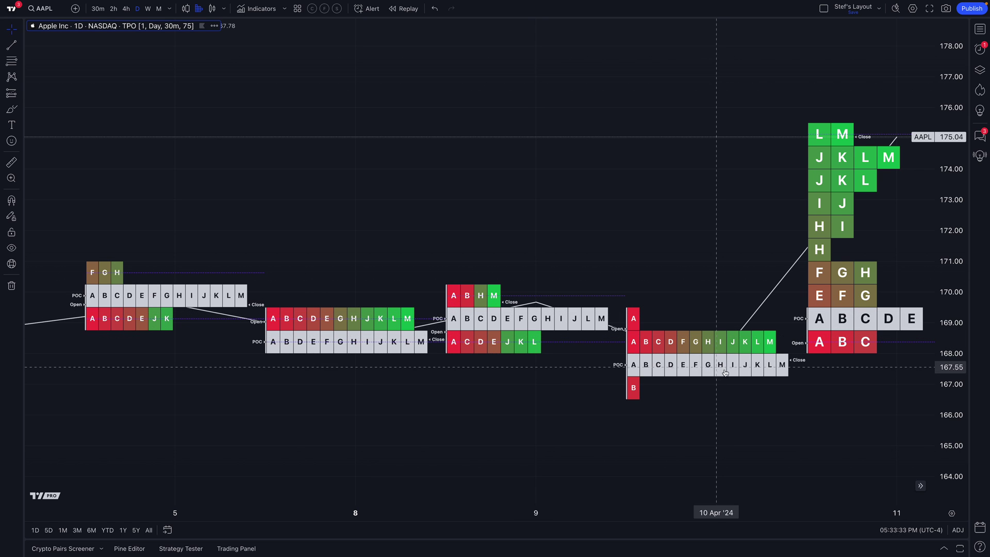
{"action": "scroll", "coordinate": [449, 340], "scroll_direction": "right", "scroll_amount": 10}
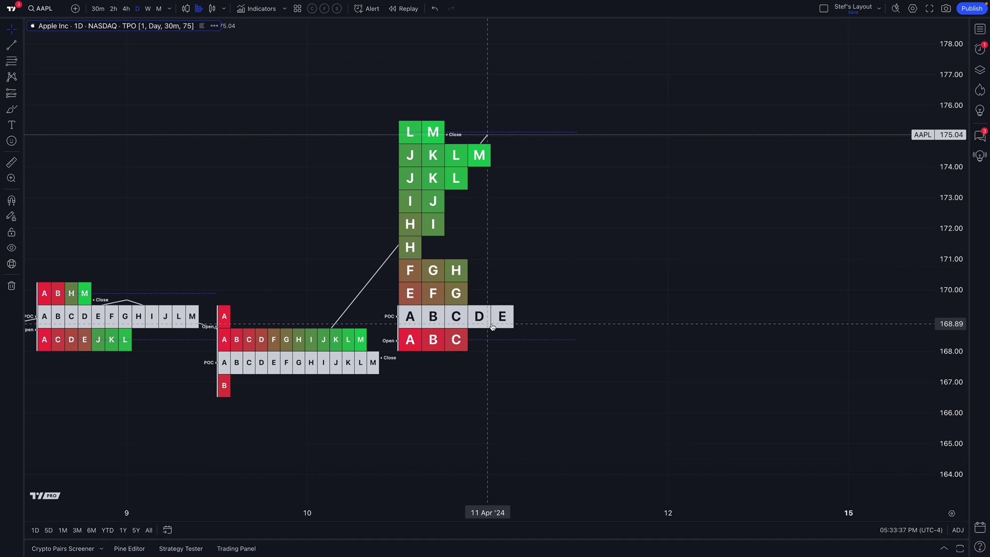
{"action": "left_click_drag", "start_coordinate": [295, 418], "coordinate": [479, 409]}
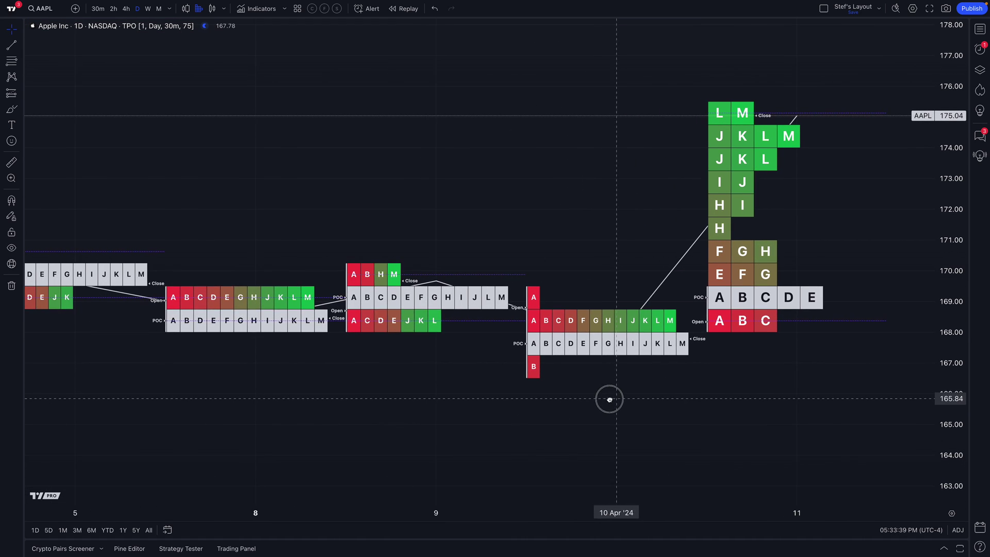
{"action": "left_click_drag", "start_coordinate": [226, 387], "coordinate": [468, 391]}
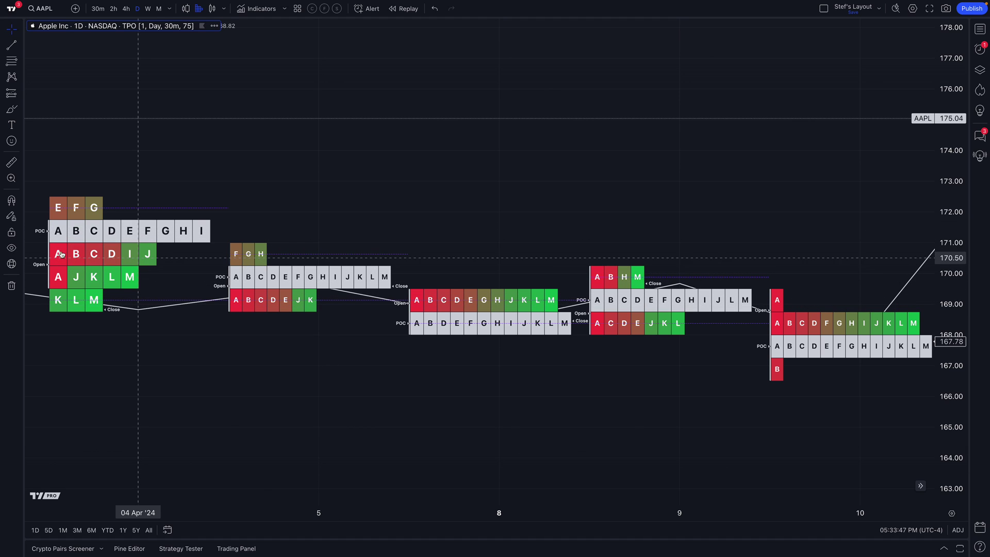
{"action": "left_click_drag", "start_coordinate": [689, 380], "coordinate": [185, 380]}
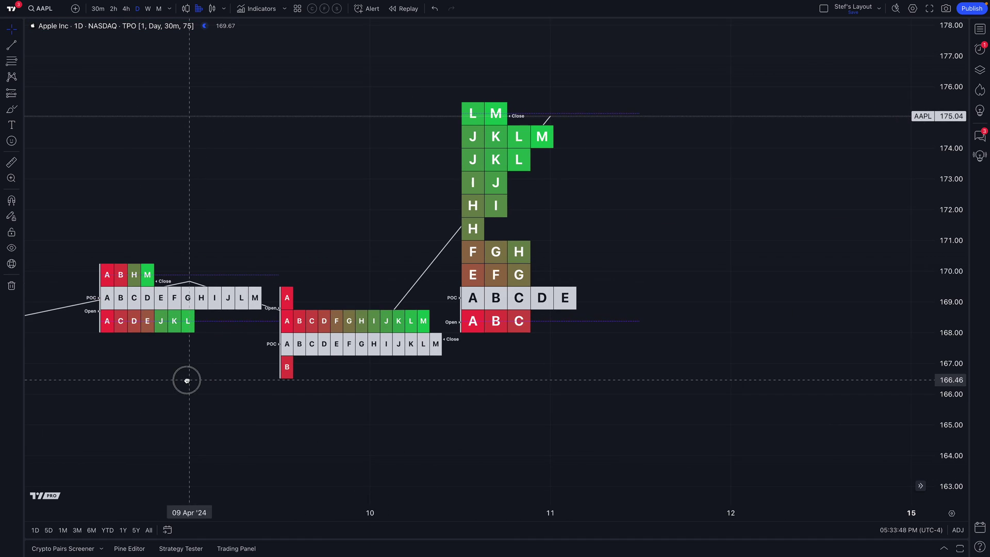
Step: In Chart settings, toggle Split by blocks off and on to compare, keeping block size 30m
{"action": "right_click", "coordinate": [267, 144]}
{"action": "left_click", "coordinate": [288, 363]}
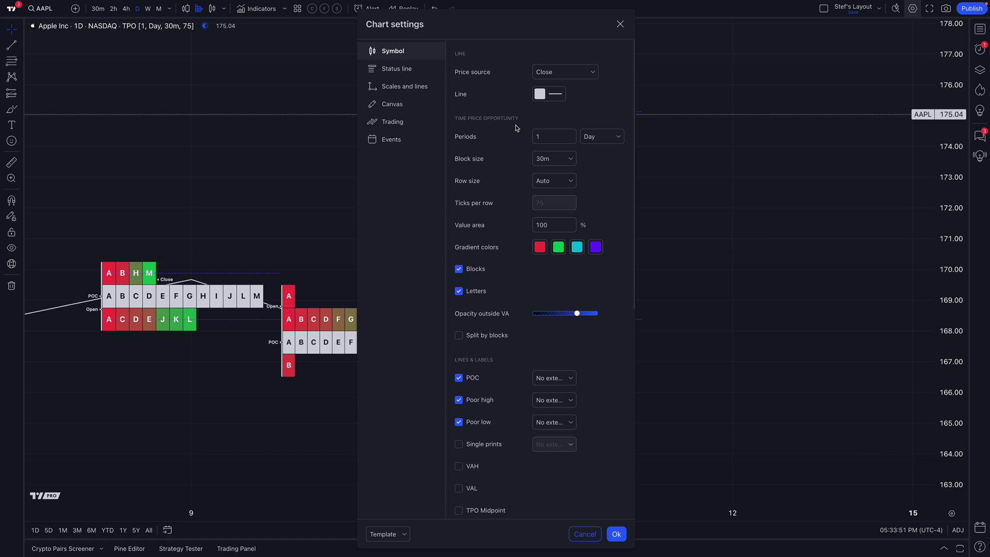
{"action": "left_click_drag", "start_coordinate": [524, 29], "coordinate": [194, 30]}
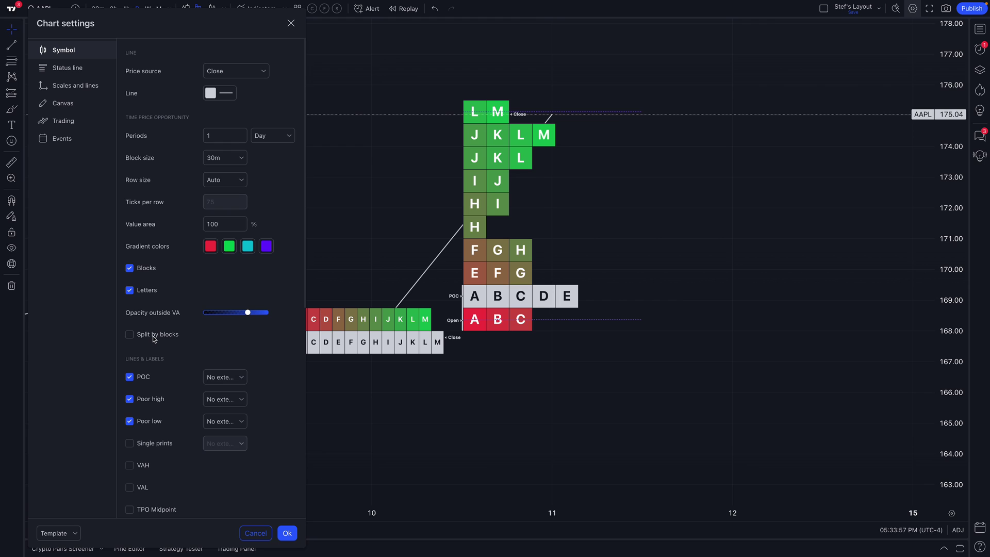
{"action": "left_click", "coordinate": [153, 336]}
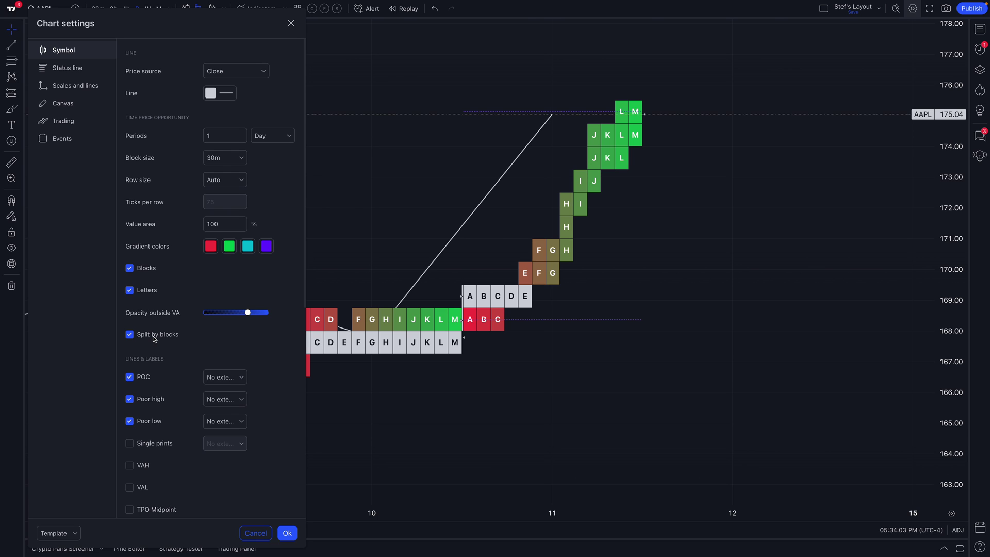
{"action": "left_click", "coordinate": [153, 337]}
{"action": "left_click", "coordinate": [154, 337]}
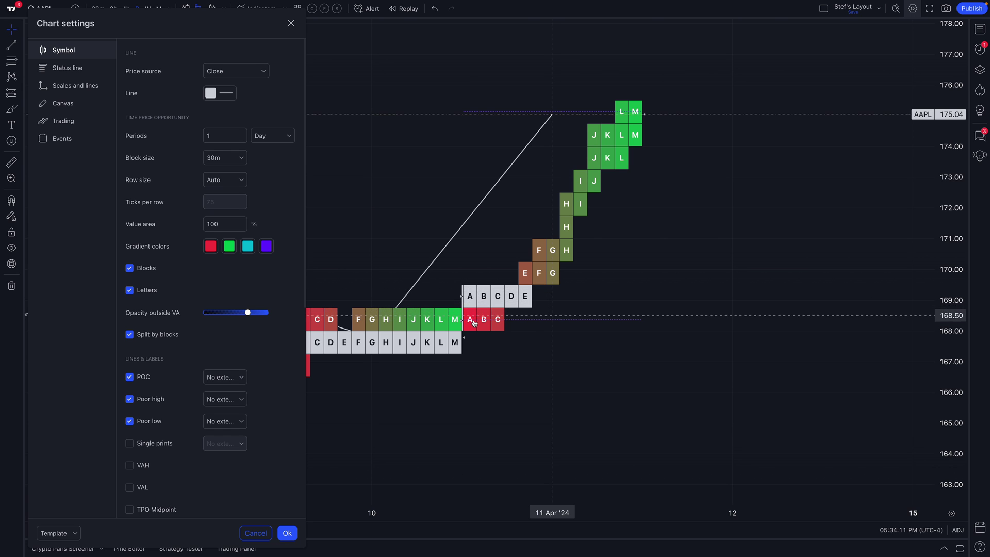
{"action": "left_click", "coordinate": [484, 294]}
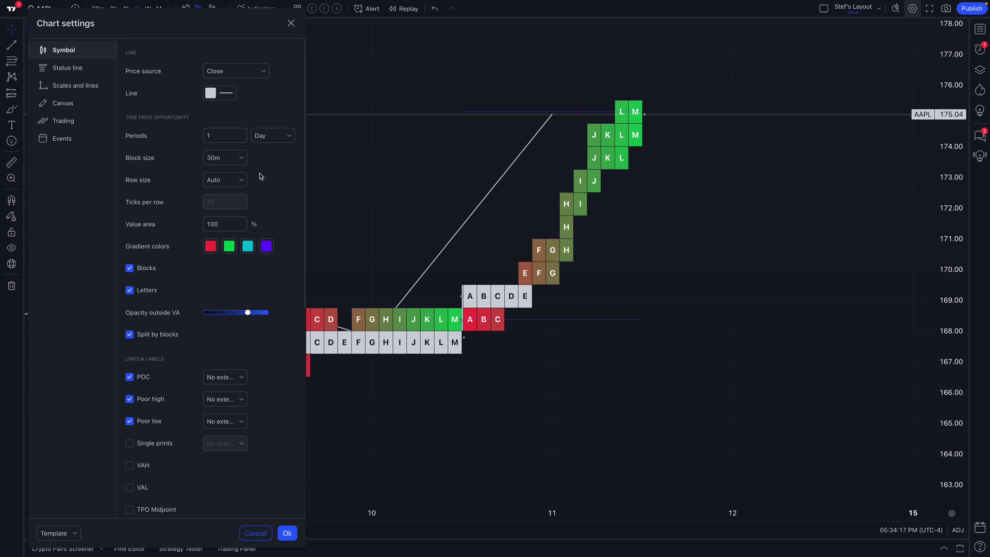
{"action": "left_click", "coordinate": [241, 163]}
{"action": "left_click", "coordinate": [239, 176]}
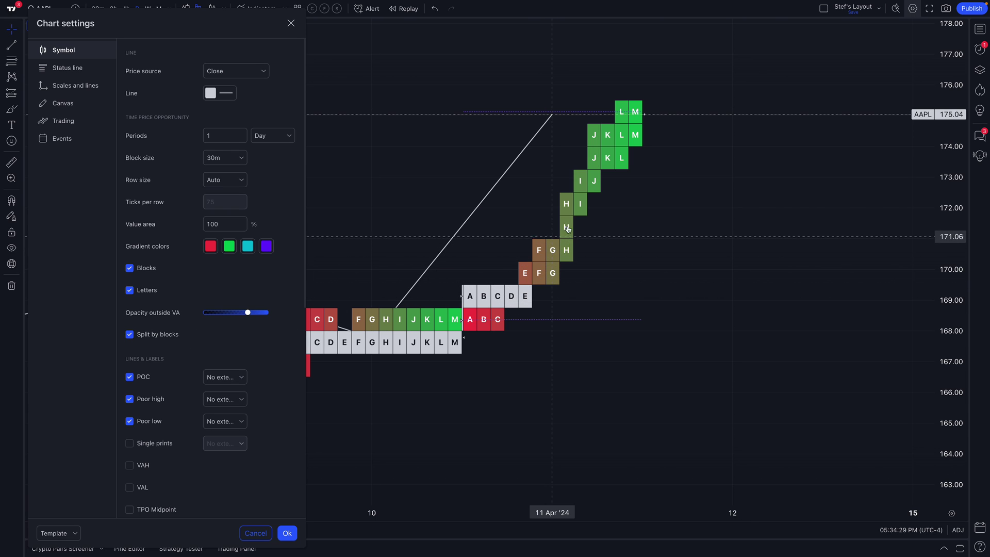
{"action": "left_click", "coordinate": [170, 334]}
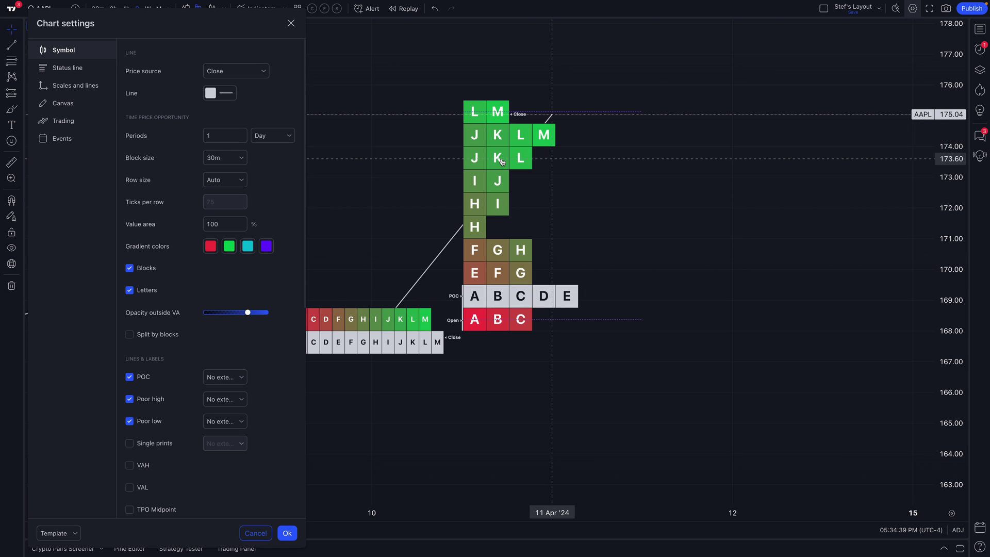
{"action": "scroll", "coordinate": [480, 221], "scroll_direction": "left", "scroll_amount": 2}
{"action": "scroll", "coordinate": [480, 220], "scroll_direction": "left", "scroll_amount": 3}
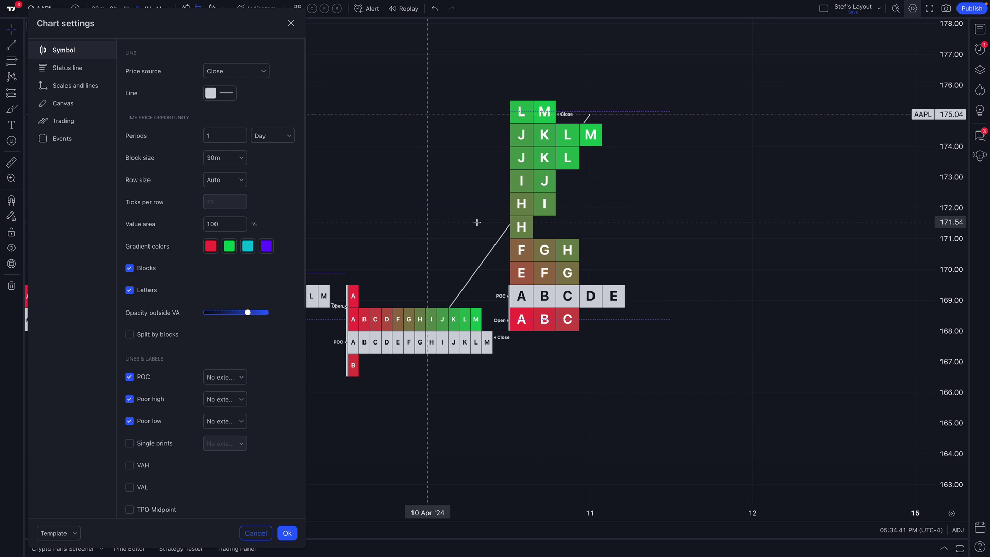
{"action": "scroll", "coordinate": [476, 223], "scroll_direction": "left", "scroll_amount": 5}
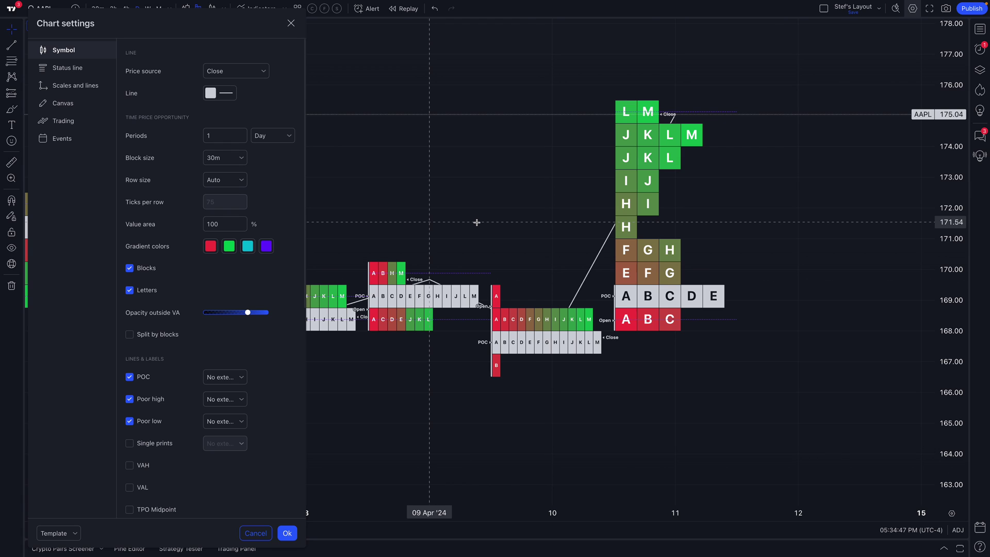
{"action": "left_click", "coordinate": [153, 335]}
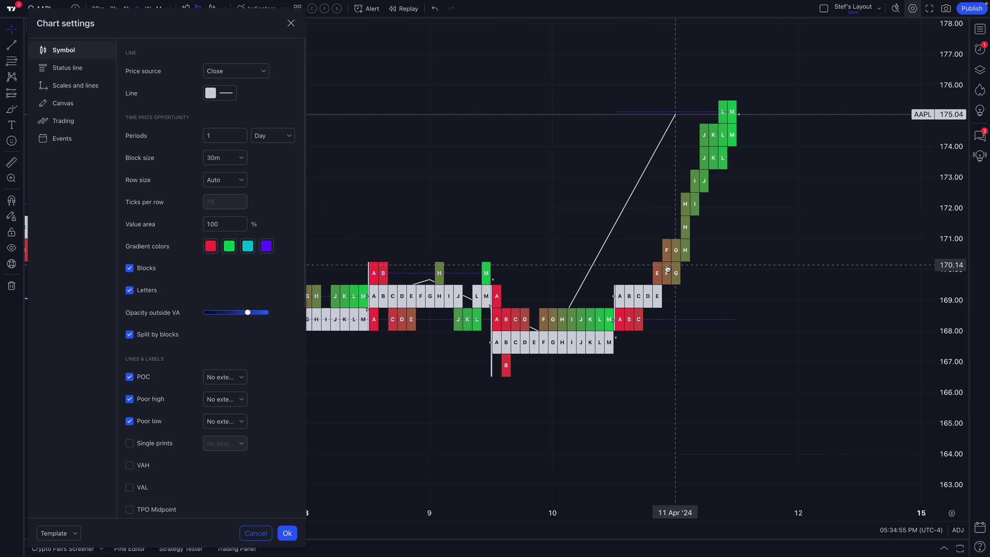
{"action": "left_click", "coordinate": [161, 335]}
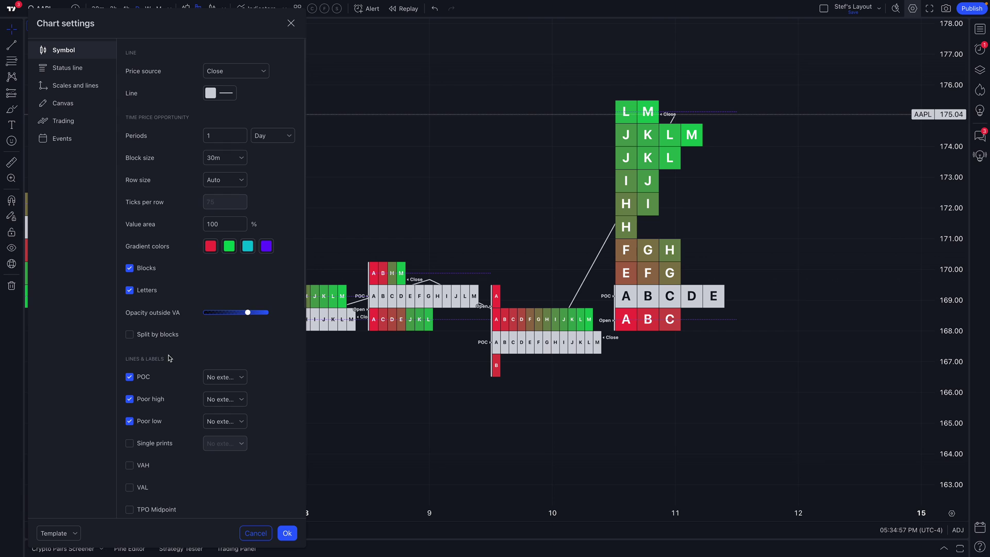
Step: Turn on Show volume profile in the TPO chart settings
{"action": "scroll", "coordinate": [170, 358], "scroll_direction": "down", "scroll_amount": 6}
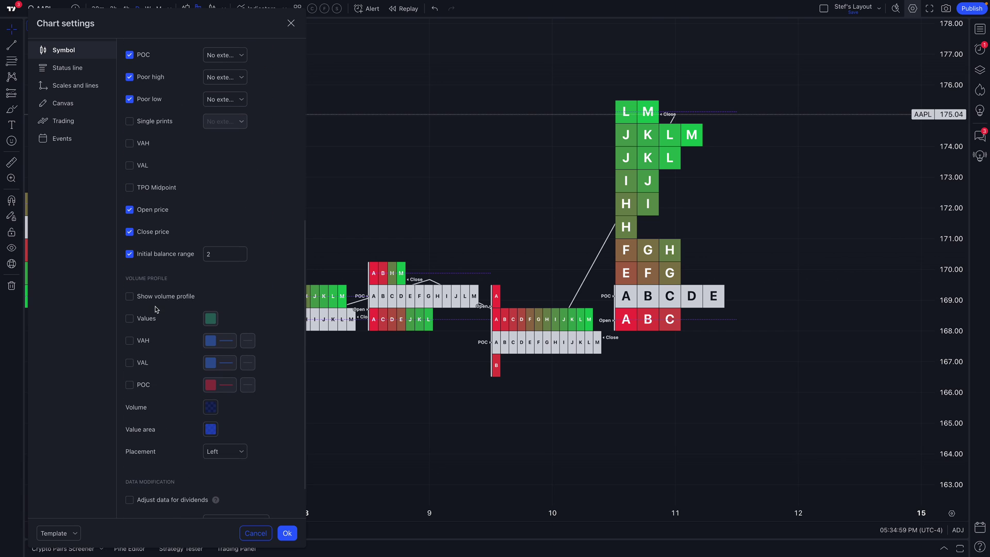
{"action": "left_click", "coordinate": [165, 299]}
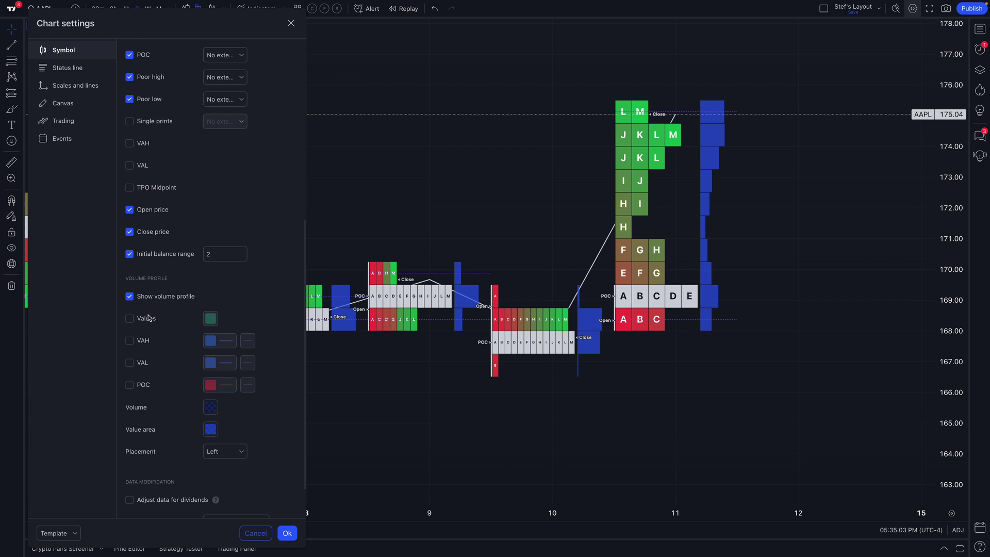
{"action": "scroll", "coordinate": [160, 304], "scroll_direction": "down", "scroll_amount": 1}
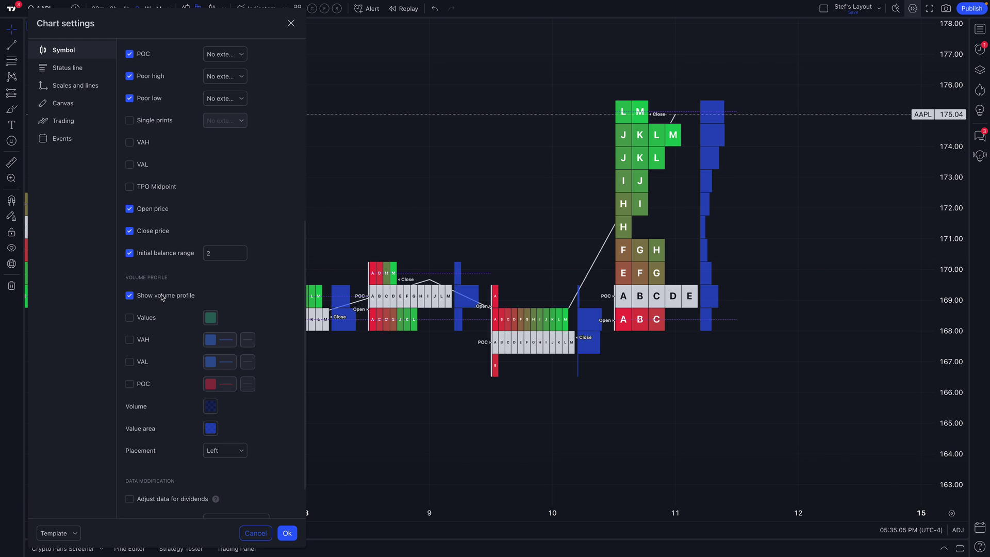
{"action": "scroll", "coordinate": [161, 294], "scroll_direction": "down", "scroll_amount": 1}
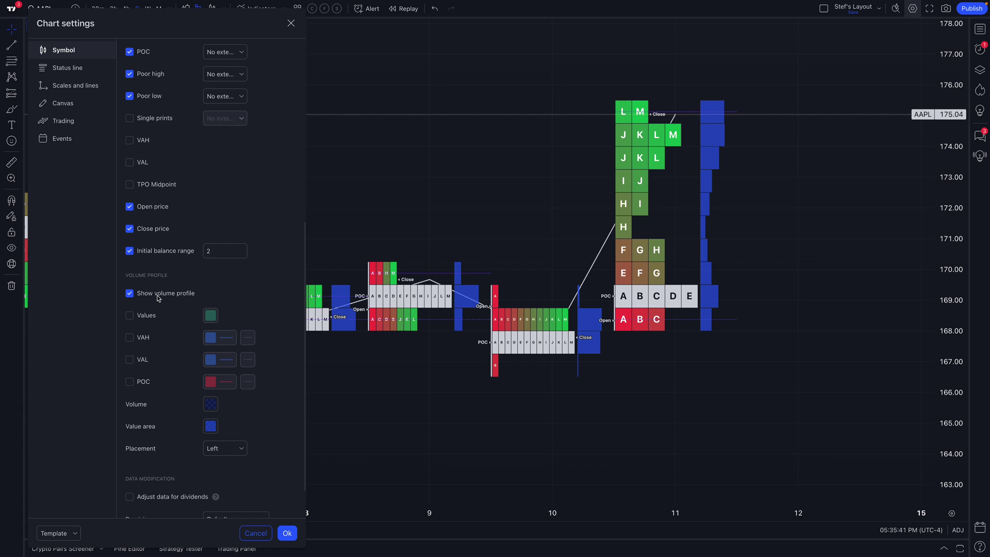
Step: Try the volume profile VAH, VAL and POC lines, then switch all three off again
{"action": "left_click", "coordinate": [141, 339]}
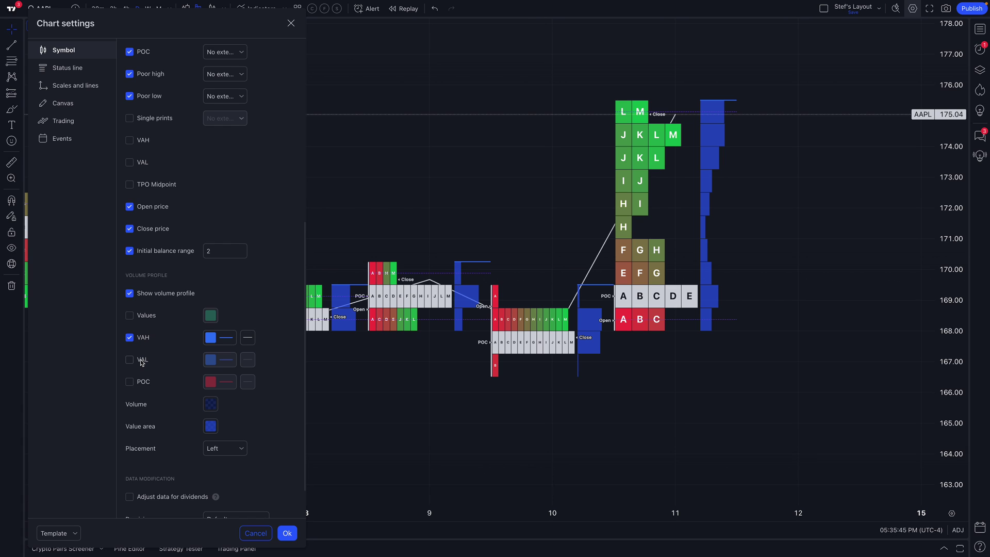
{"action": "left_click", "coordinate": [142, 361]}
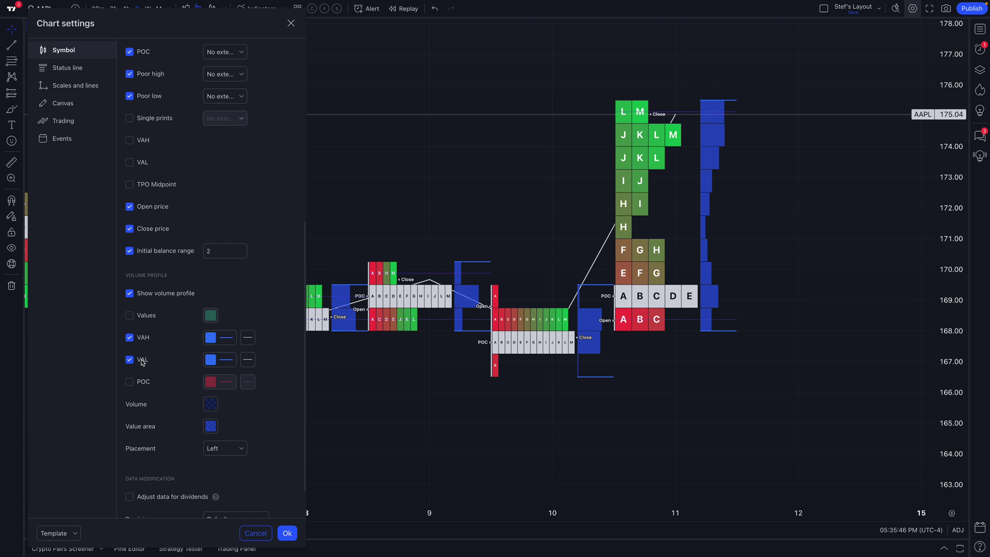
{"action": "left_click", "coordinate": [144, 385]}
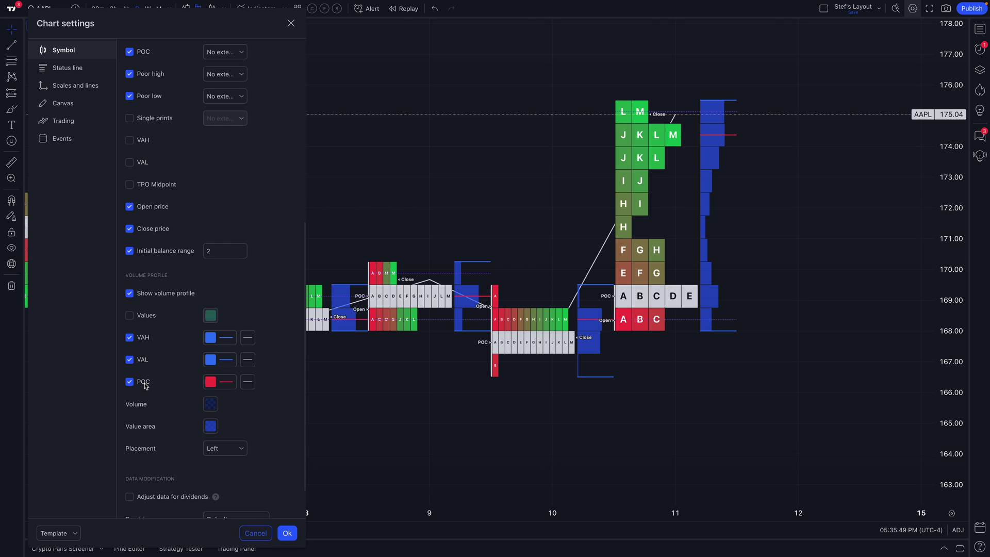
{"action": "left_click", "coordinate": [144, 385]}
{"action": "left_click", "coordinate": [145, 363]}
{"action": "left_click", "coordinate": [145, 341]}
{"action": "scroll", "coordinate": [144, 341], "scroll_direction": "up", "scroll_amount": 3}
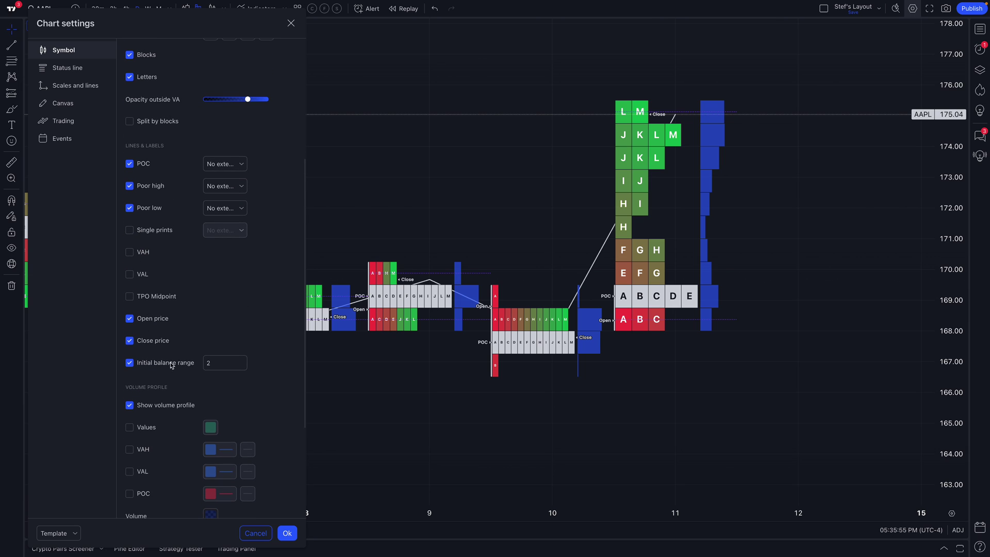
Step: Turn off Show volume profile in the TPO settings
{"action": "left_click", "coordinate": [152, 408]}
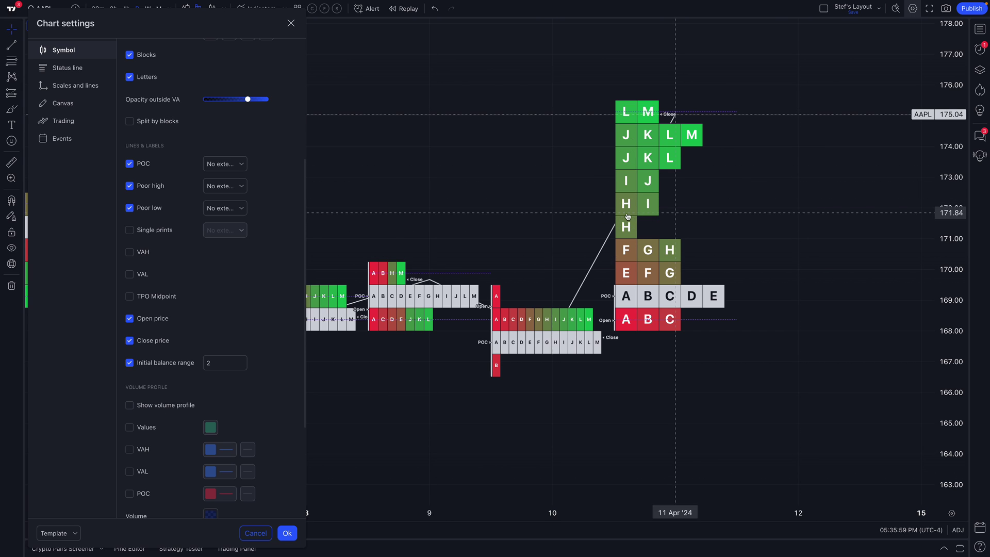
{"action": "scroll", "coordinate": [232, 287], "scroll_direction": "up", "scroll_amount": 1}
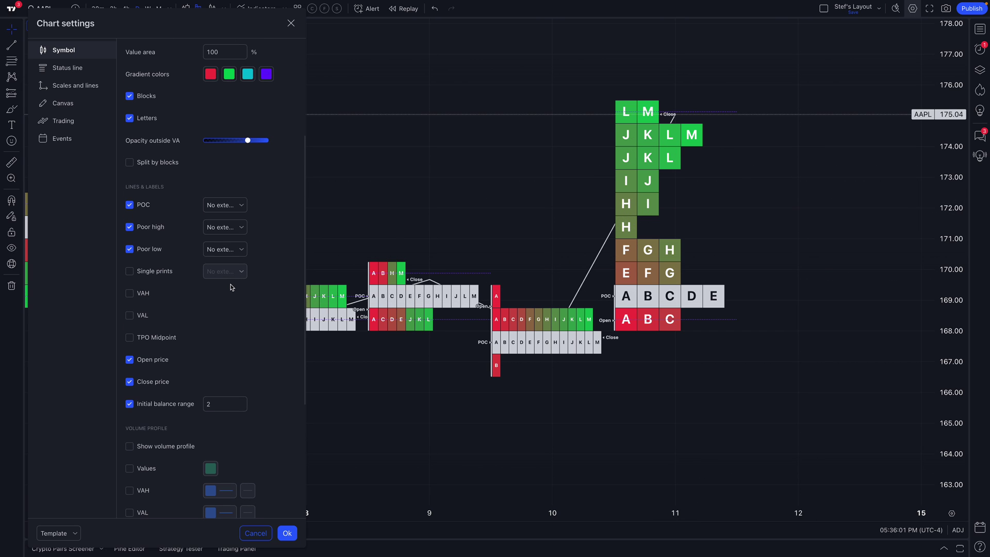
{"action": "scroll", "coordinate": [232, 288], "scroll_direction": "up", "scroll_amount": 1}
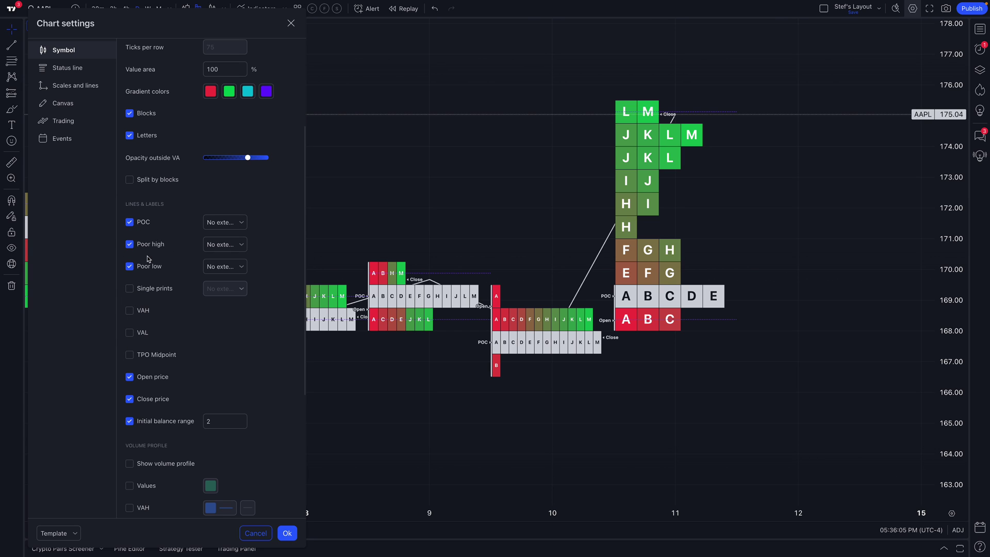
{"action": "scroll", "coordinate": [149, 259], "scroll_direction": "up", "scroll_amount": 1}
{"action": "scroll", "coordinate": [149, 259], "scroll_direction": "up", "scroll_amount": 1}
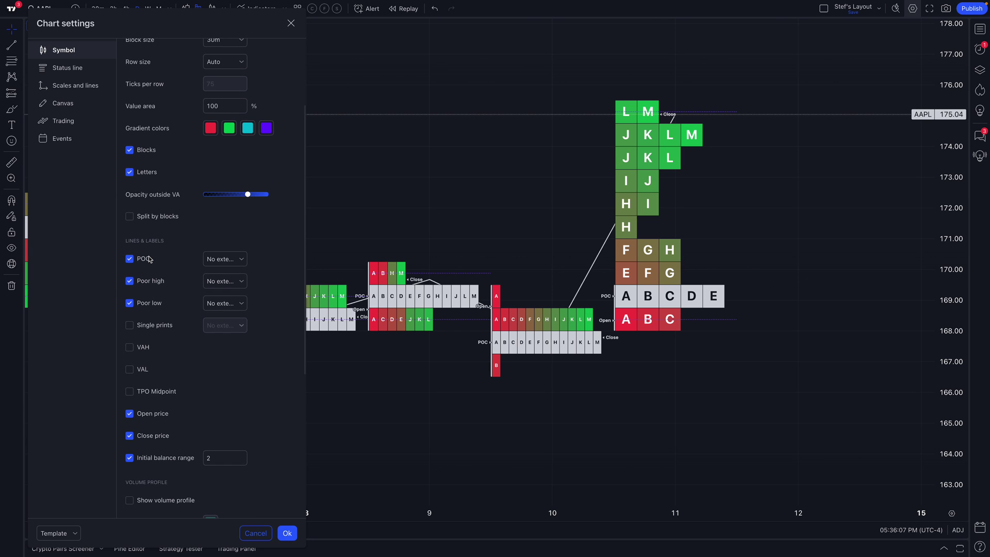
Step: Tick the VAH and VAL lines and select the current Value area percentage
{"action": "left_click", "coordinate": [130, 348]}
{"action": "left_click", "coordinate": [129, 370]}
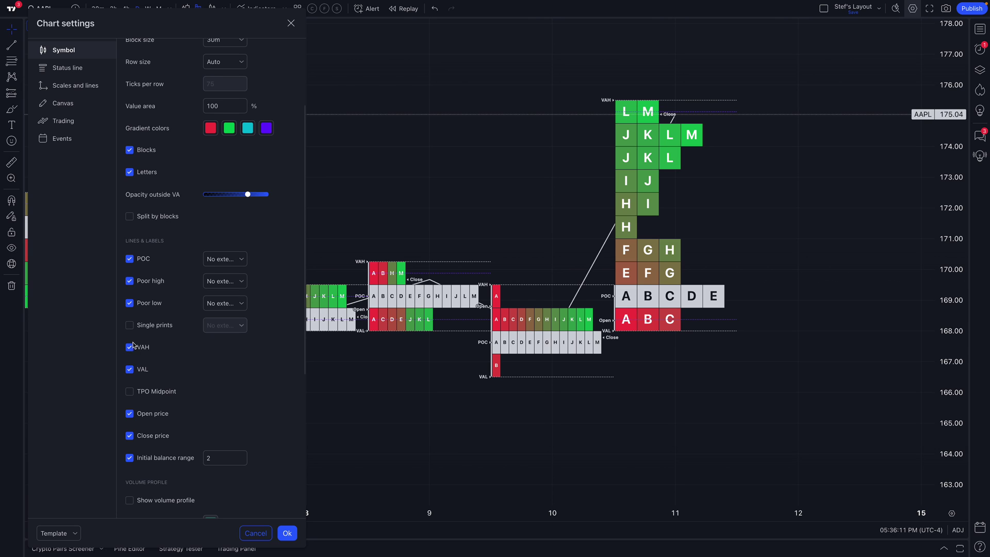
{"action": "scroll", "coordinate": [152, 350], "scroll_direction": "up", "scroll_amount": 1}
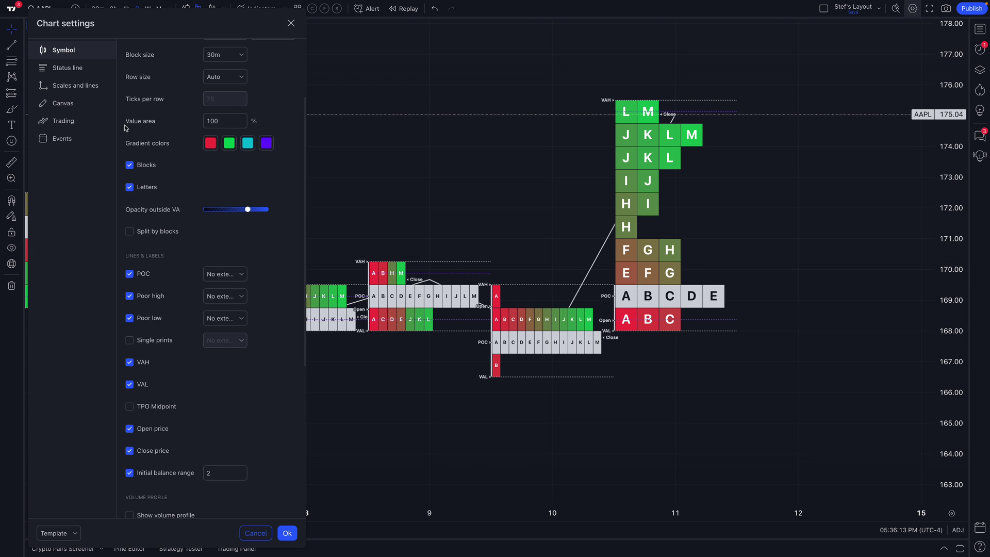
{"action": "left_click_drag", "start_coordinate": [220, 121], "coordinate": [209, 123]}
Step: Set the TPO value area to 70%
{"action": "type", "text": "70"}
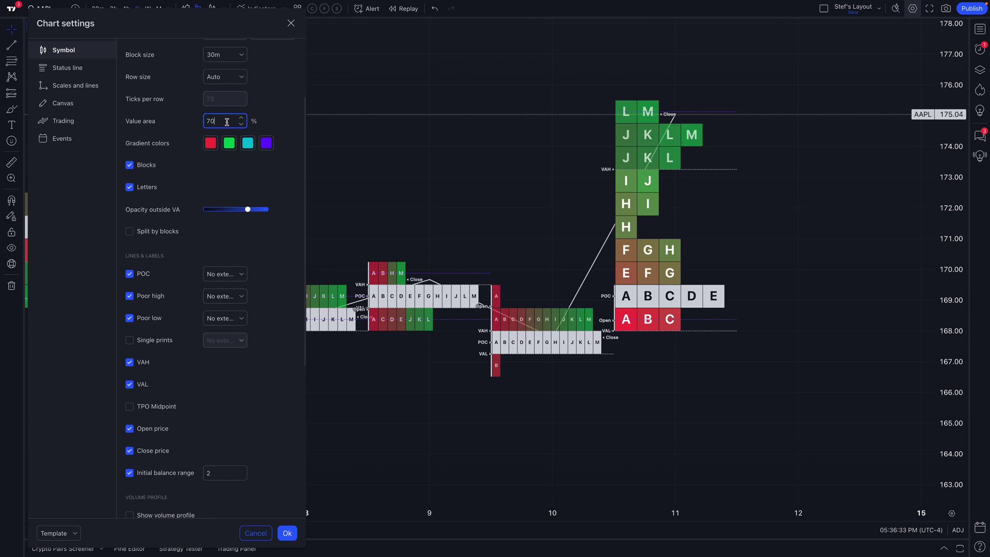
{"action": "left_click", "coordinate": [279, 118]}
{"action": "left_click", "coordinate": [217, 120]}
{"action": "left_click", "coordinate": [210, 120]}
Step: Untick the VAH and VAL lines so the value area high and low lines disappear
{"action": "left_click", "coordinate": [130, 363]}
{"action": "left_click", "coordinate": [130, 363]}
{"action": "left_click", "coordinate": [207, 120]}
{"action": "left_click", "coordinate": [129, 362]}
{"action": "left_click", "coordinate": [127, 385]}
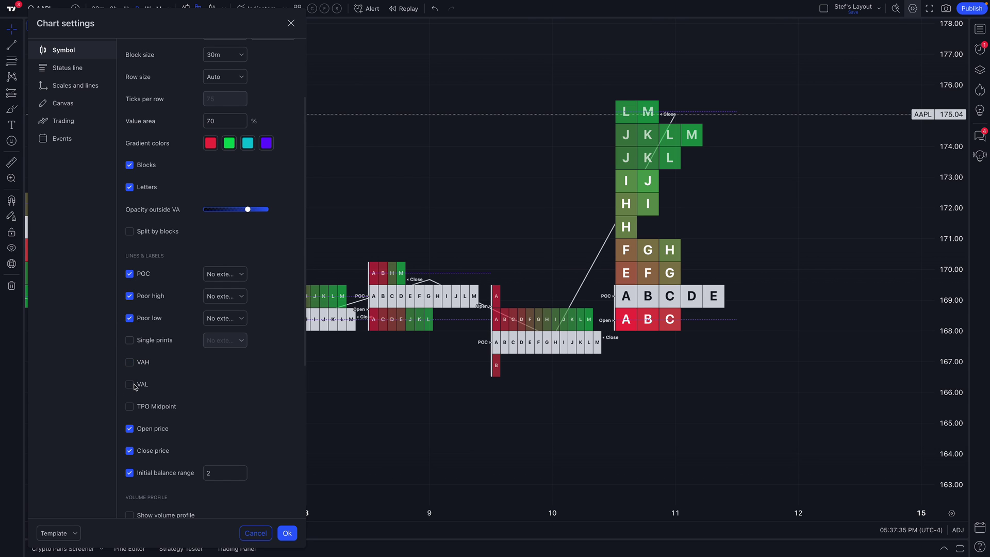
{"action": "left_click", "coordinate": [130, 166]}
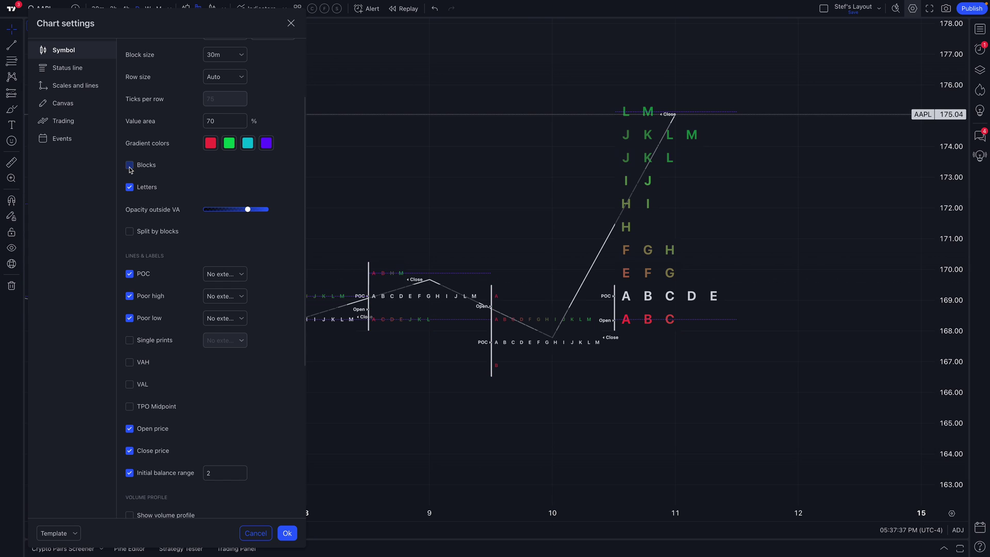
{"action": "left_click", "coordinate": [130, 168]}
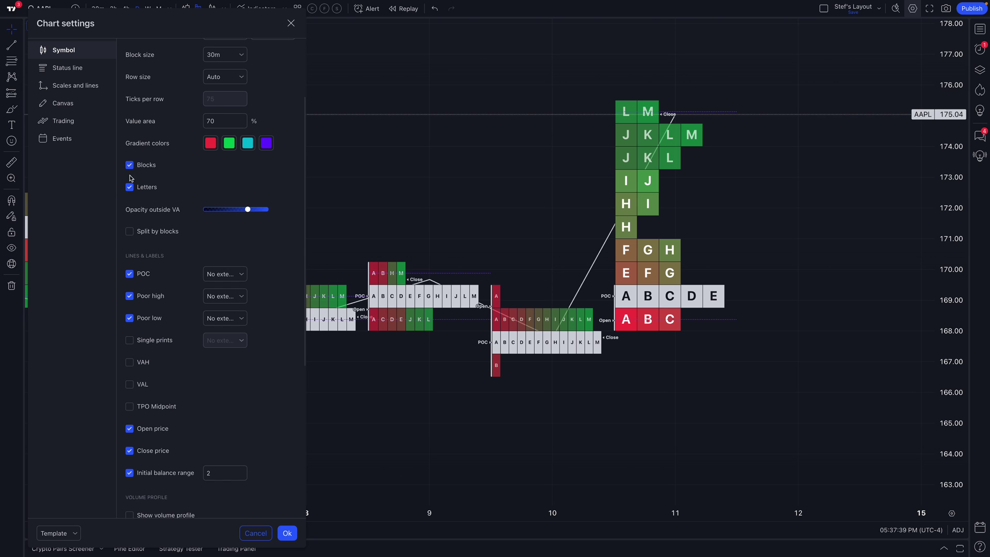
{"action": "left_click", "coordinate": [130, 188]}
{"action": "left_click", "coordinate": [130, 189]}
{"action": "left_click", "coordinate": [130, 189]}
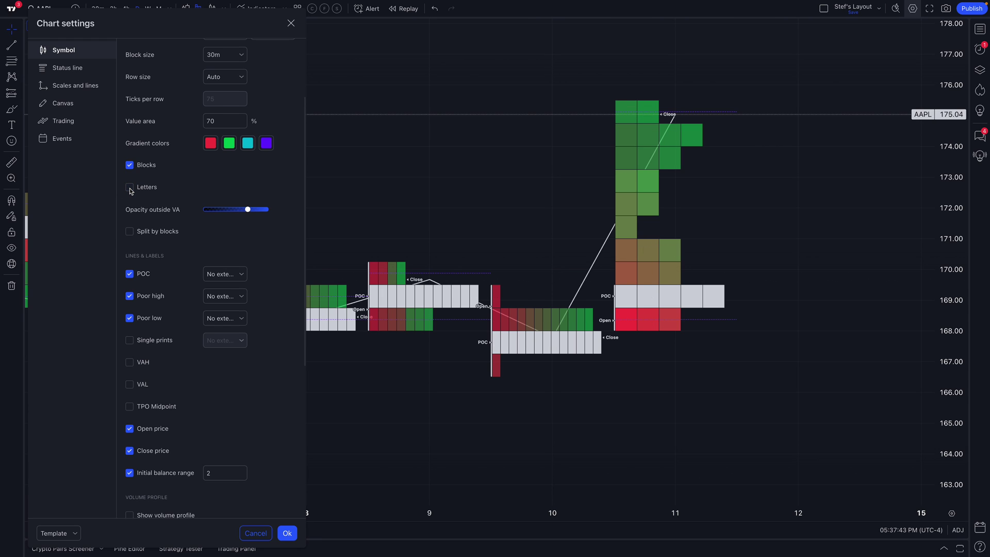
{"action": "left_click", "coordinate": [209, 146]}
{"action": "left_click", "coordinate": [228, 146]}
{"action": "left_click", "coordinate": [248, 143]}
{"action": "left_click", "coordinate": [266, 143]}
{"action": "left_click", "coordinate": [285, 142]}
{"action": "scroll", "coordinate": [629, 284], "scroll_direction": "down", "scroll_amount": 1}
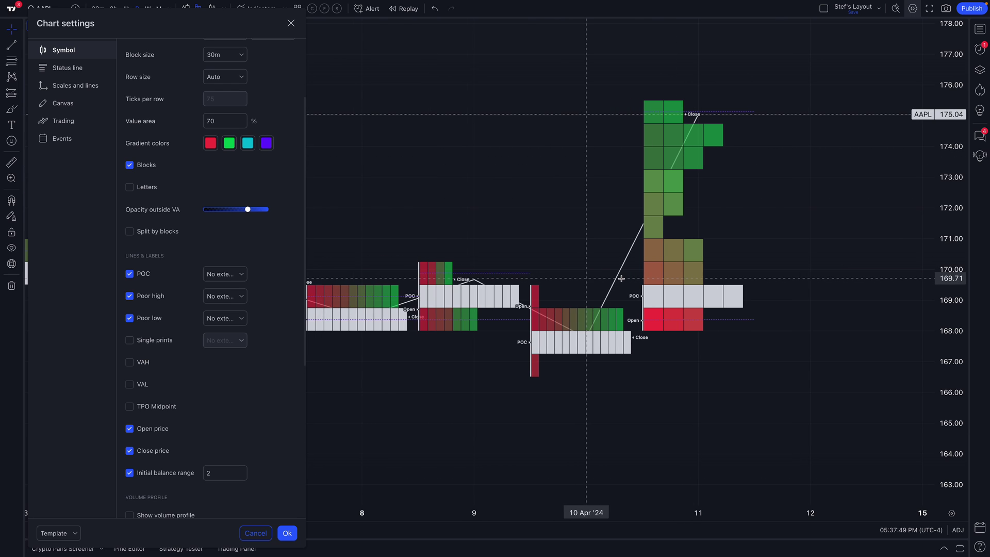
{"action": "scroll", "coordinate": [658, 303], "scroll_direction": "down", "scroll_amount": 1}
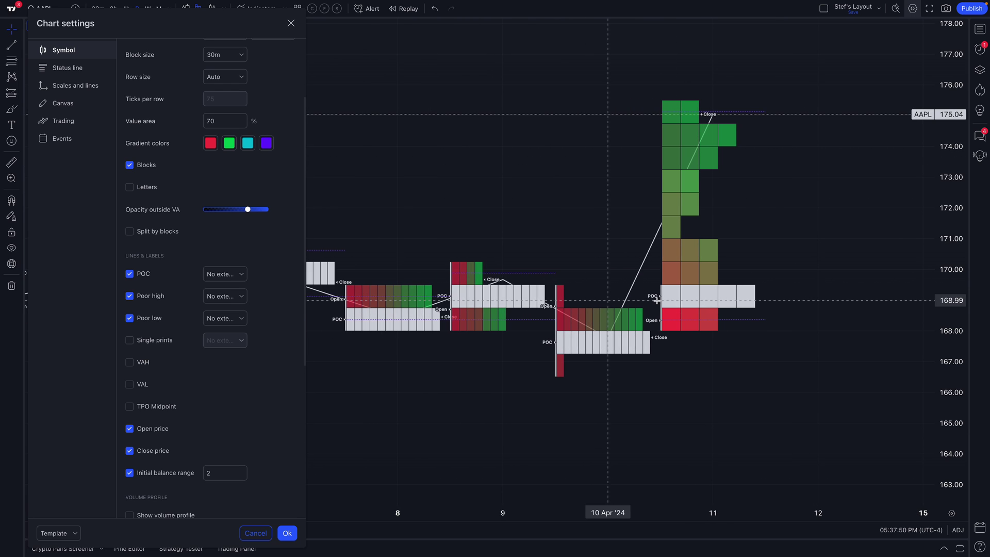
{"action": "left_click", "coordinate": [130, 188]}
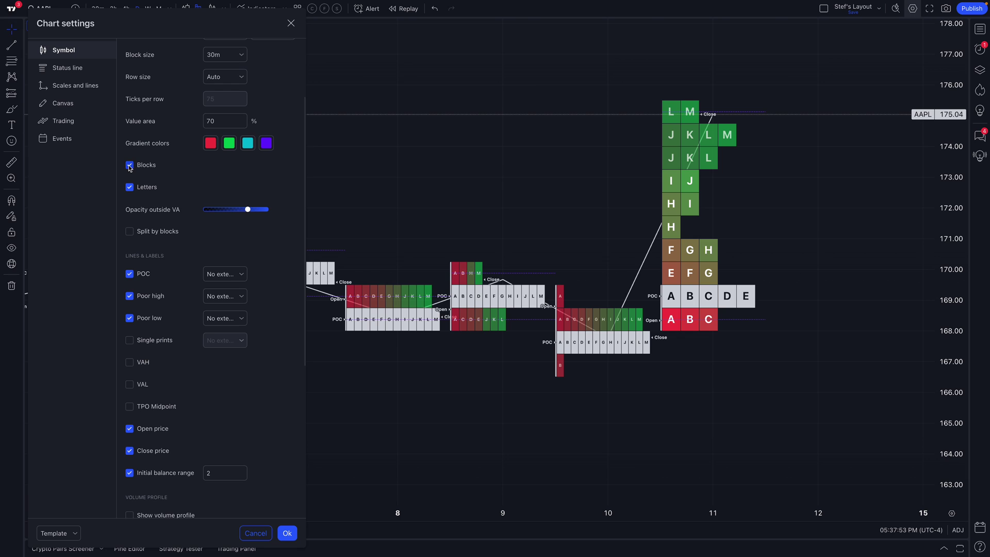
{"action": "left_click", "coordinate": [130, 166]}
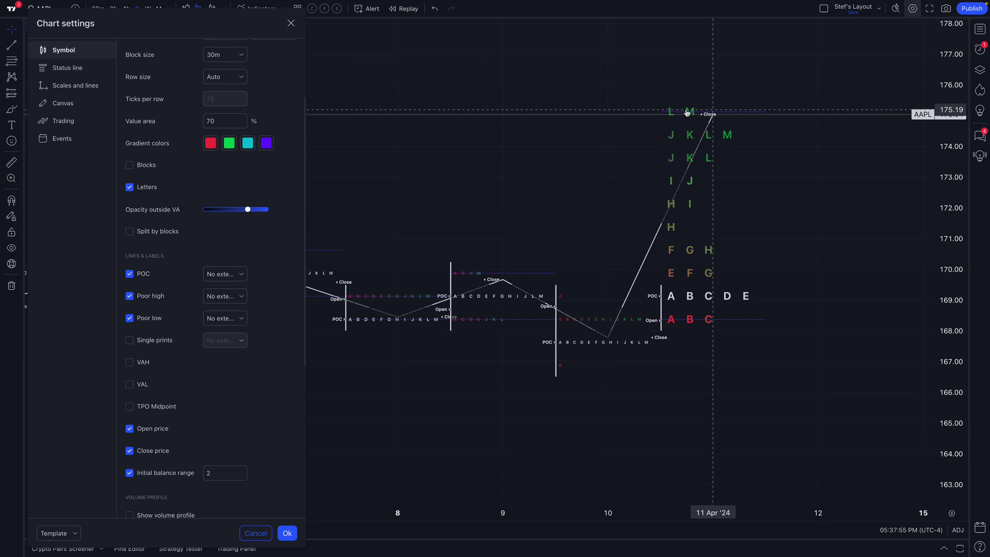
{"action": "scroll", "coordinate": [627, 314], "scroll_direction": "down", "scroll_amount": 1}
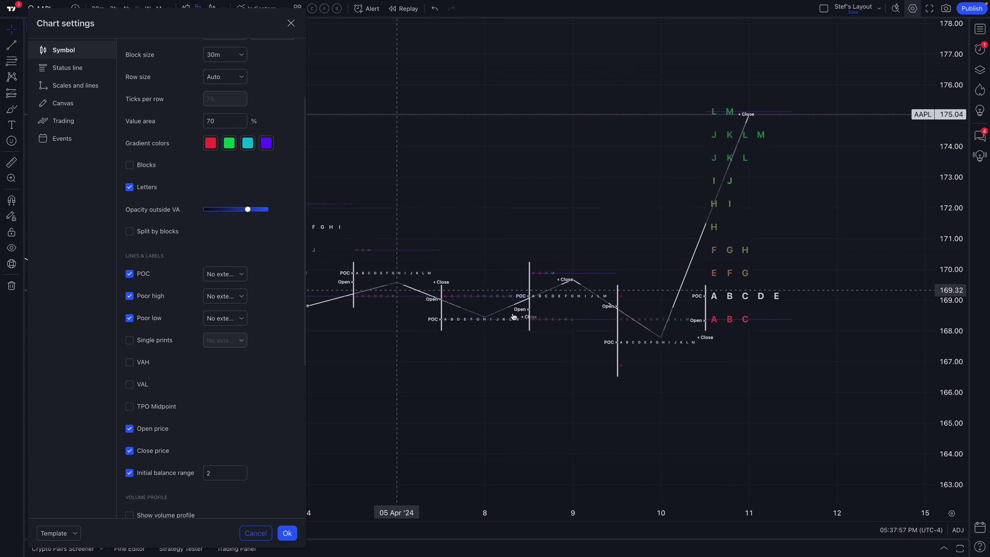
{"action": "scroll", "coordinate": [604, 277], "scroll_direction": "up", "scroll_amount": 1}
{"action": "scroll", "coordinate": [547, 272], "scroll_direction": "up", "scroll_amount": 1}
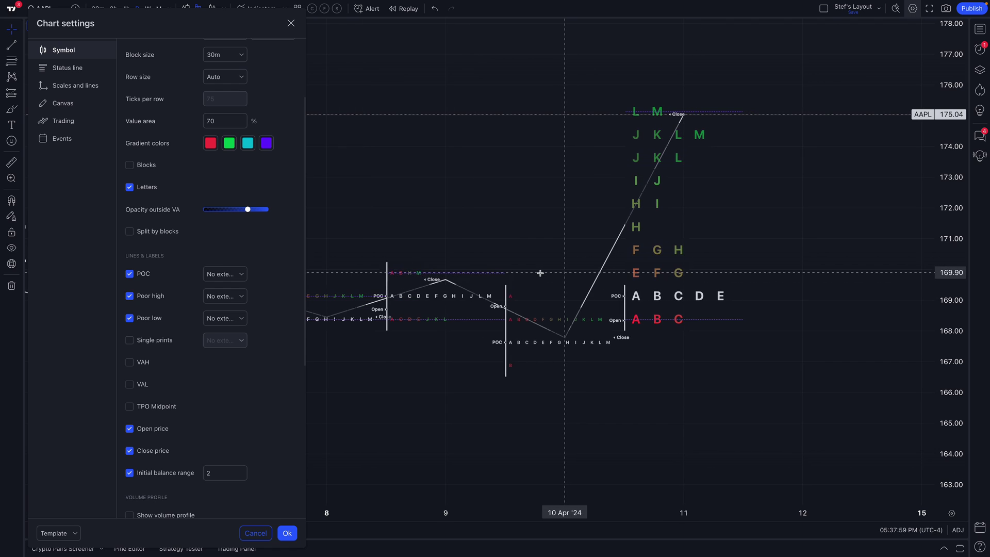
{"action": "left_click", "coordinate": [130, 165]}
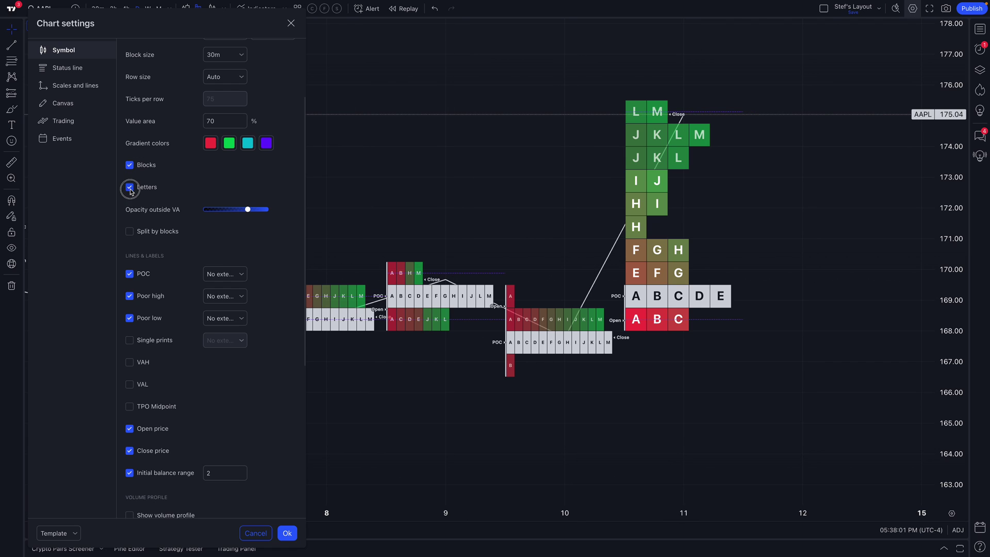
{"action": "left_click", "coordinate": [130, 188]}
{"action": "left_click", "coordinate": [130, 188]}
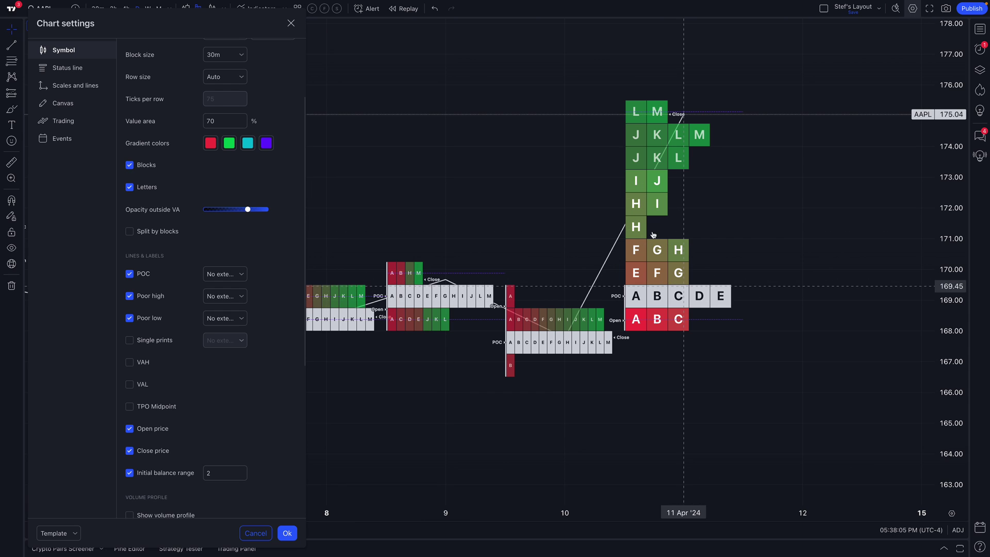
{"action": "scroll", "coordinate": [173, 269], "scroll_direction": "down", "scroll_amount": 1}
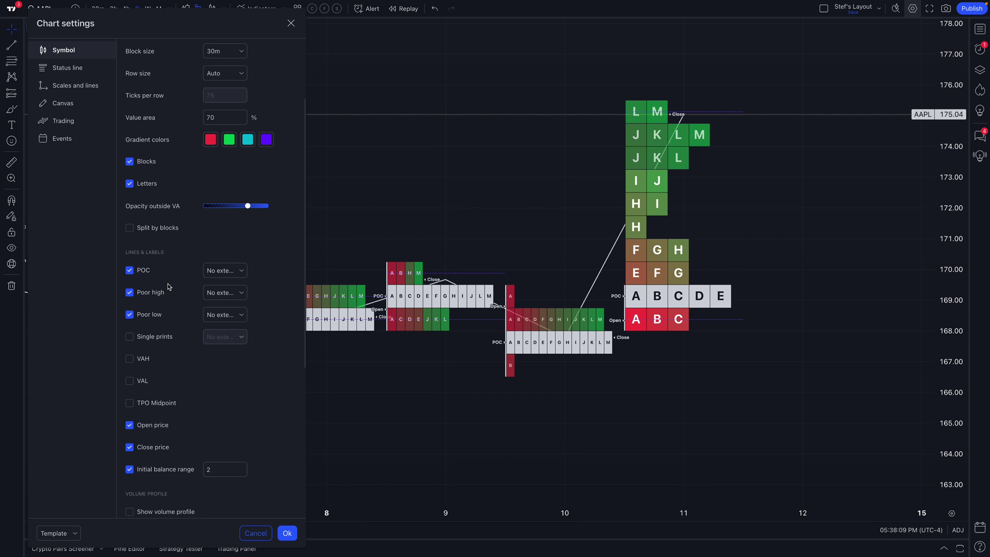
{"action": "scroll", "coordinate": [168, 287], "scroll_direction": "down", "scroll_amount": 1}
{"action": "scroll", "coordinate": [168, 287], "scroll_direction": "up", "scroll_amount": 2}
{"action": "left_click", "coordinate": [145, 277]}
{"action": "left_click", "coordinate": [146, 278]}
{"action": "left_click", "coordinate": [147, 279]}
{"action": "left_click", "coordinate": [147, 279]}
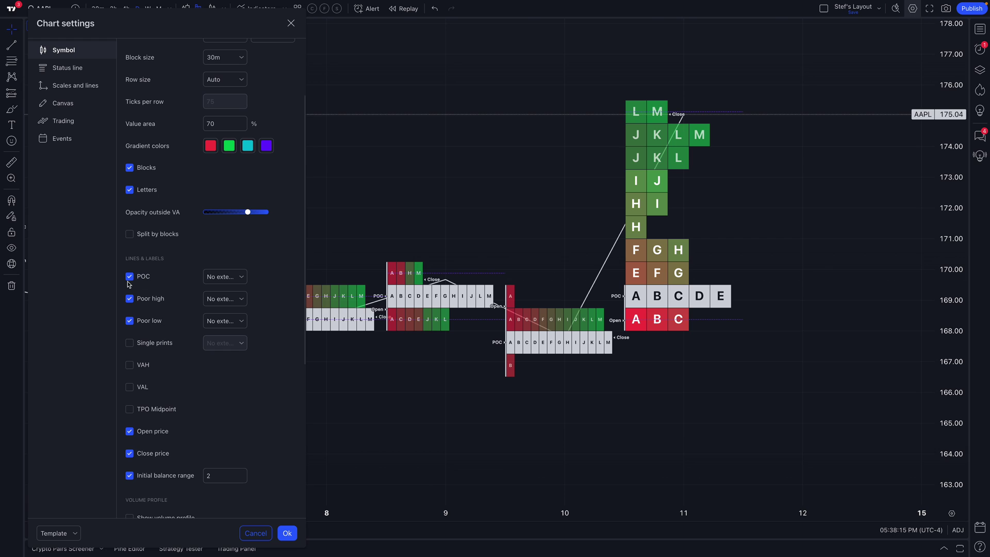
{"action": "left_click", "coordinate": [132, 280]}
{"action": "left_click", "coordinate": [132, 280]}
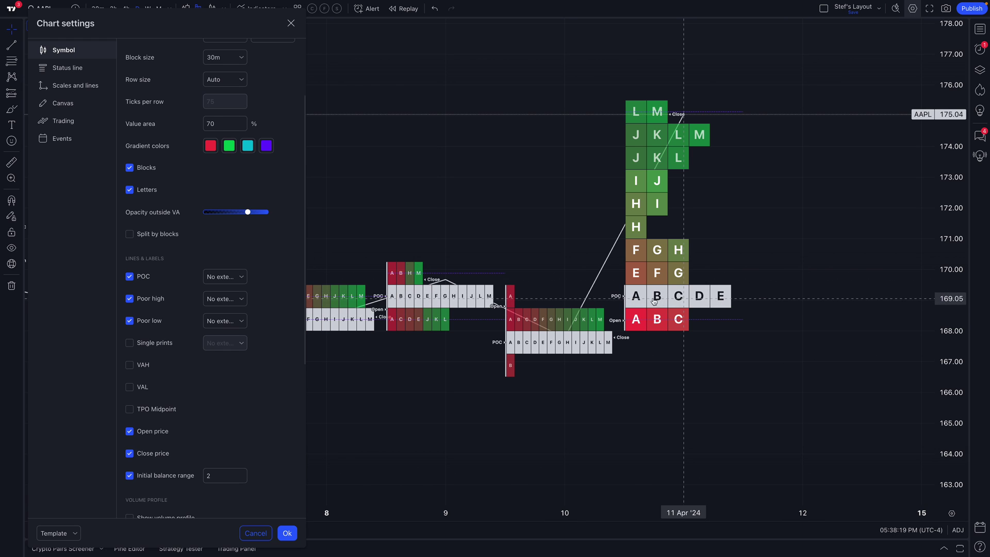
{"action": "left_click", "coordinate": [137, 277]}
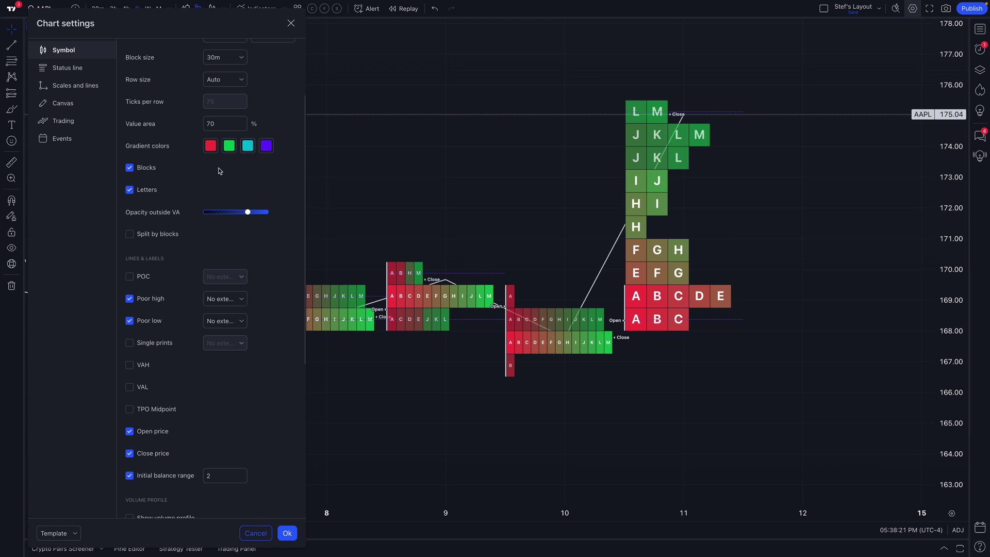
{"action": "left_click", "coordinate": [149, 278]}
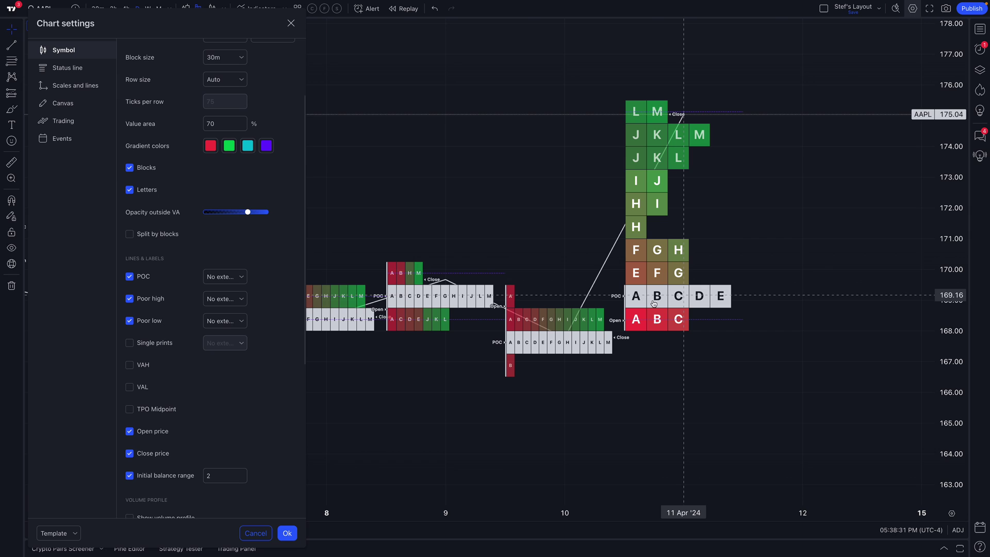
{"action": "scroll", "coordinate": [173, 85], "scroll_direction": "up", "scroll_amount": 1}
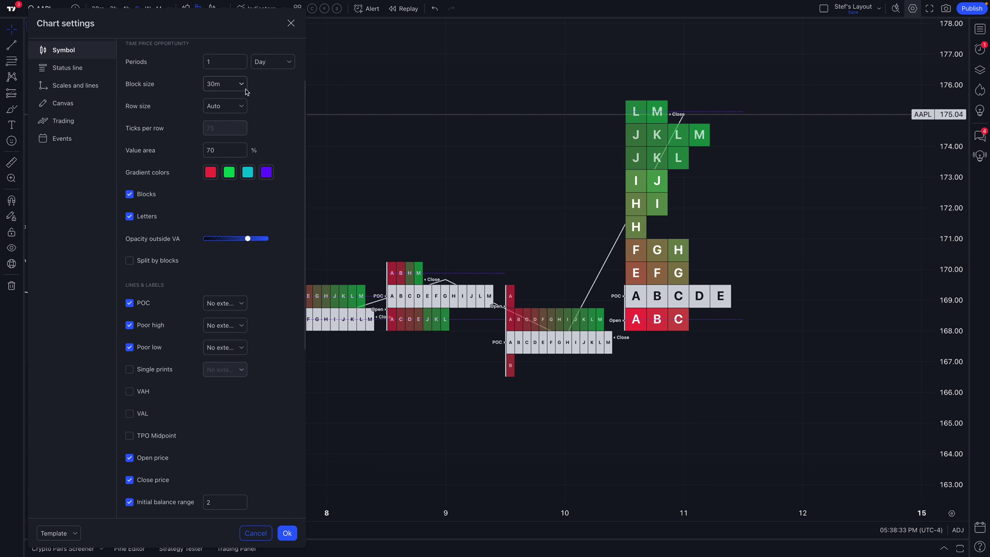
{"action": "scroll", "coordinate": [231, 241], "scroll_direction": "down", "scroll_amount": 3}
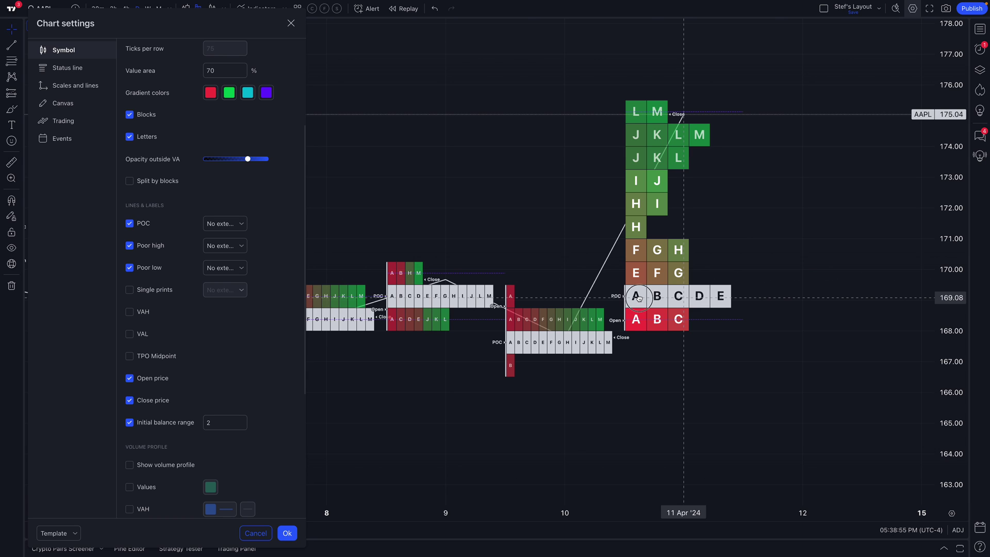
{"action": "left_click", "coordinate": [695, 296]}
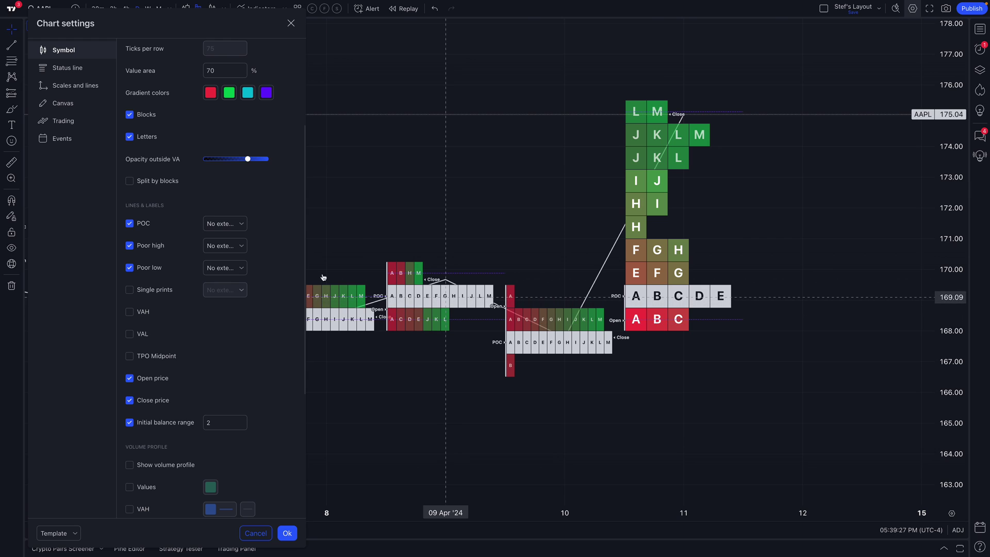
{"action": "left_click", "coordinate": [156, 252]}
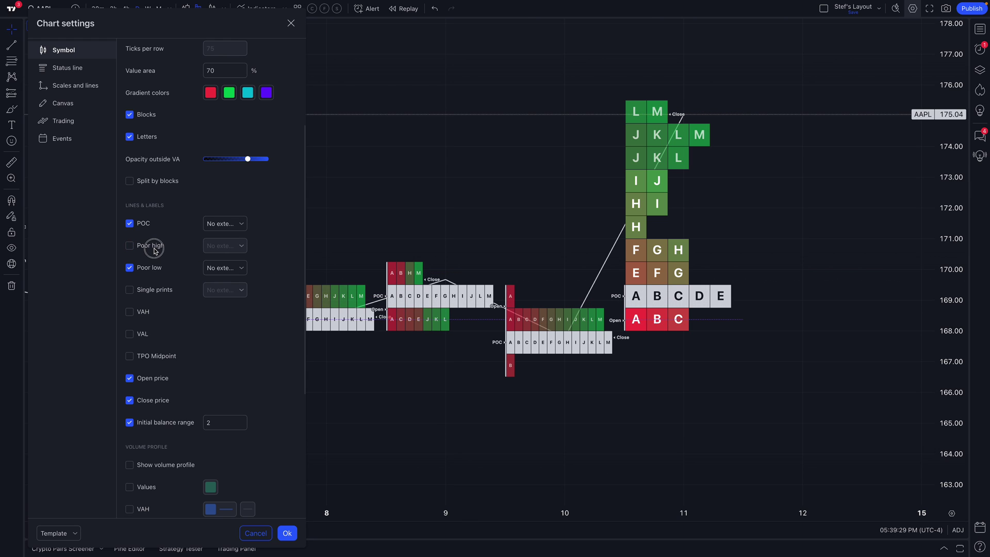
{"action": "left_click", "coordinate": [155, 249]}
{"action": "left_click", "coordinate": [143, 224]}
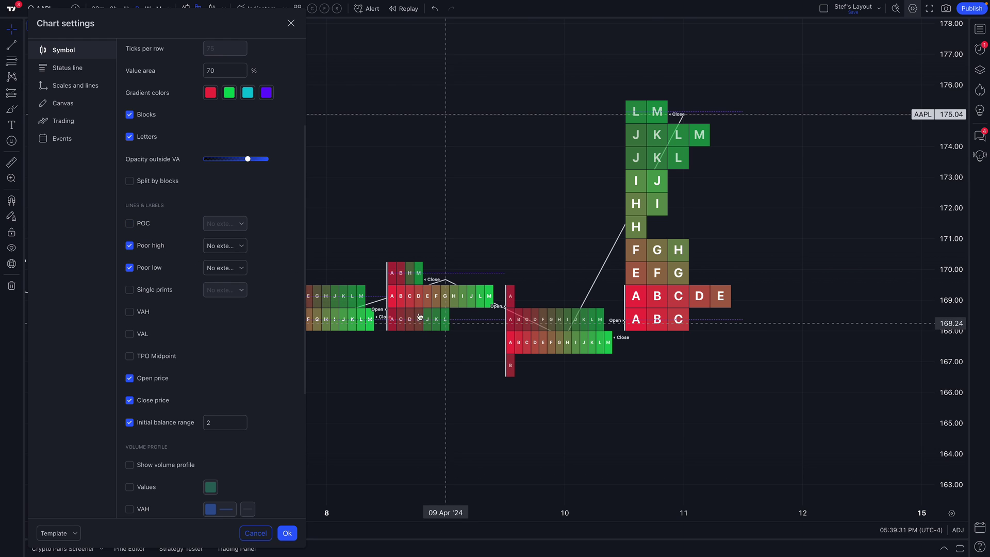
{"action": "left_click", "coordinate": [143, 224]}
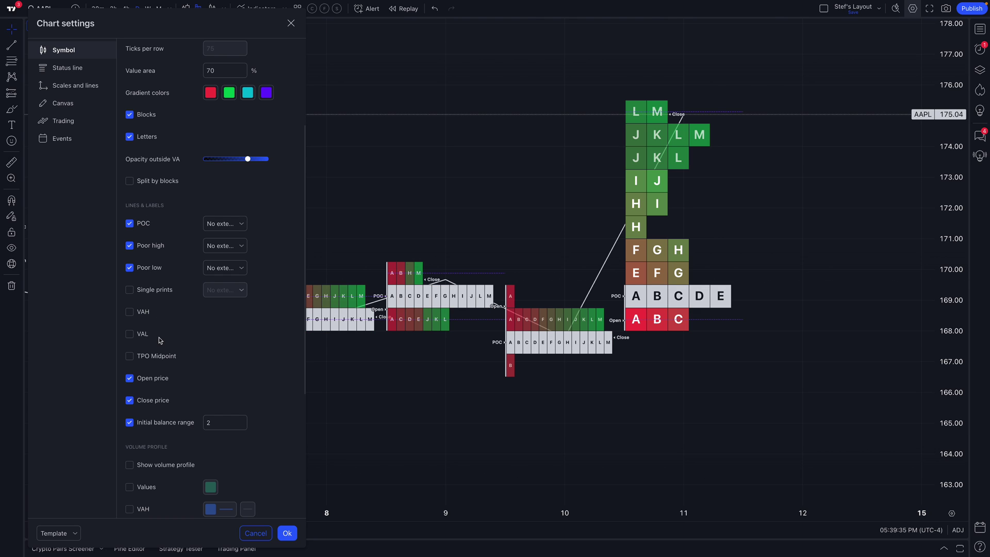
{"action": "left_click", "coordinate": [165, 380]}
{"action": "left_click", "coordinate": [166, 382]}
{"action": "left_click", "coordinate": [158, 383]}
{"action": "left_click", "coordinate": [158, 383]}
{"action": "left_click", "coordinate": [157, 402]}
{"action": "left_click", "coordinate": [157, 402]}
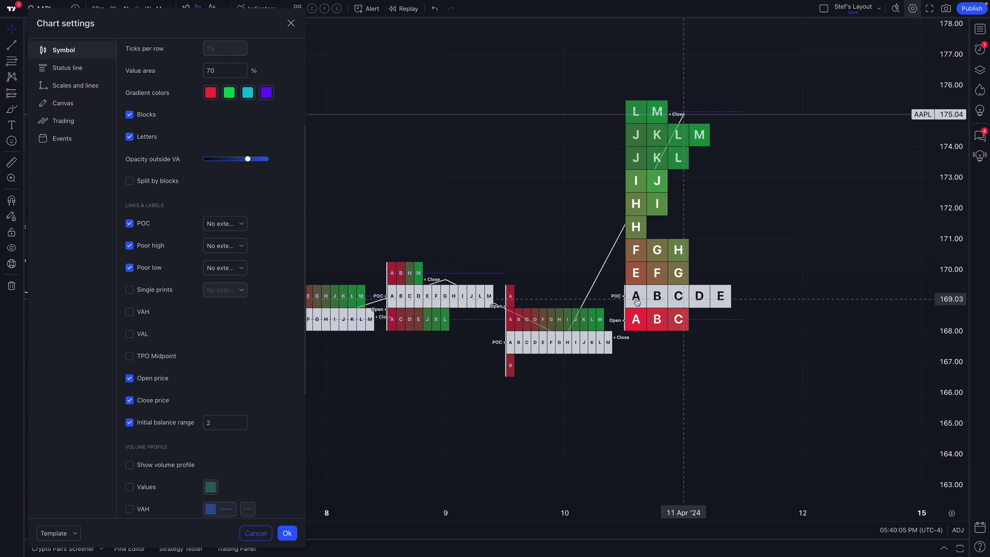
{"action": "left_click", "coordinate": [163, 379]}
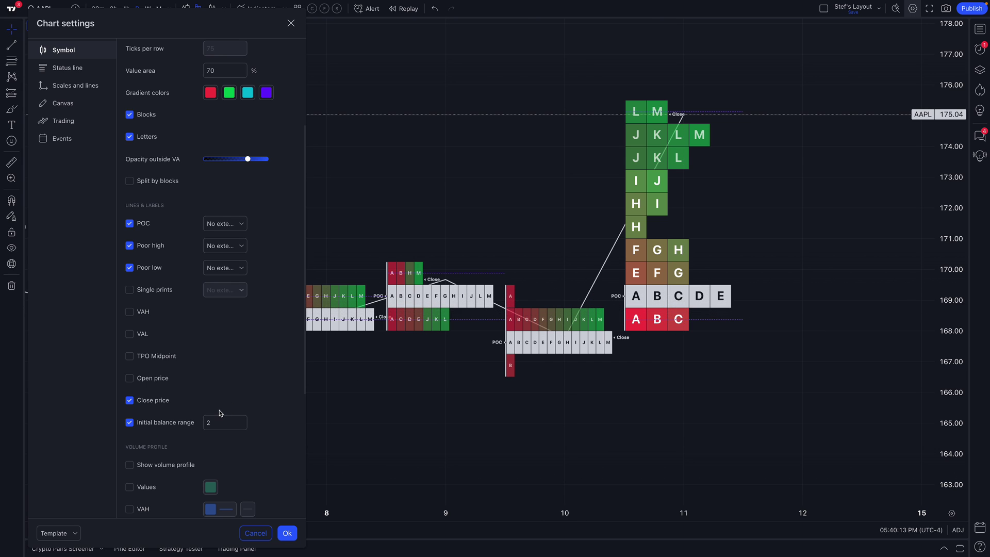
{"action": "left_click", "coordinate": [159, 402]}
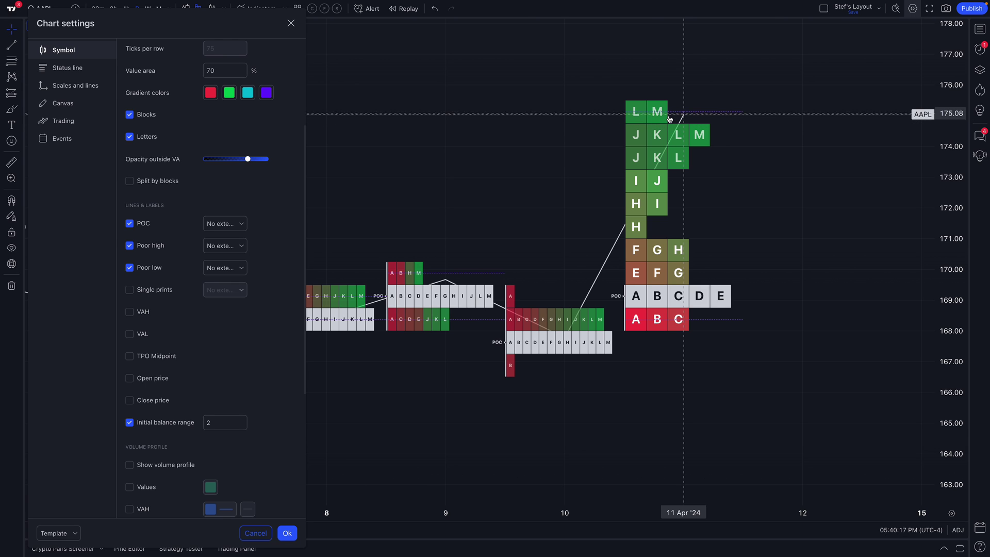
{"action": "left_click", "coordinate": [153, 377]}
{"action": "left_click", "coordinate": [152, 398]}
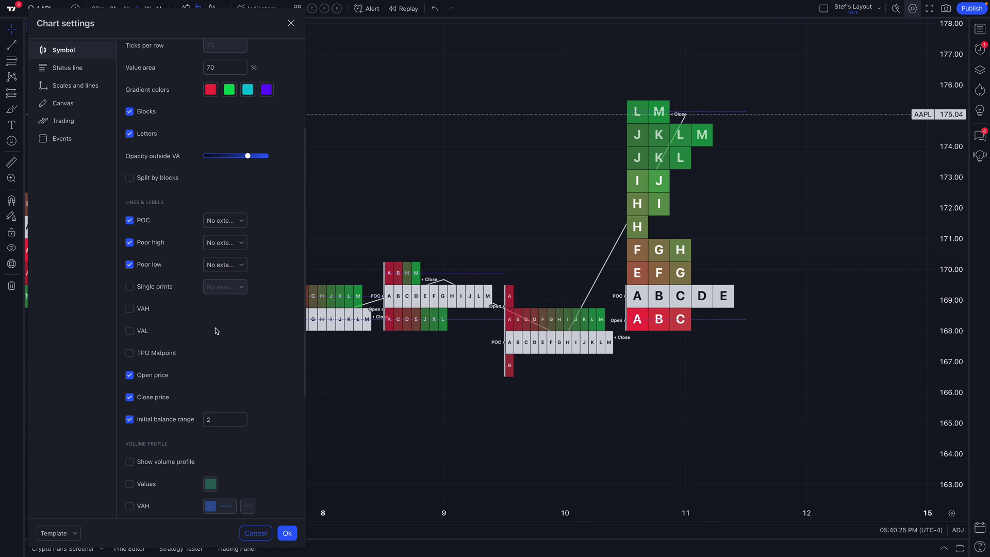
{"action": "left_click", "coordinate": [145, 243]}
{"action": "left_click", "coordinate": [145, 244]}
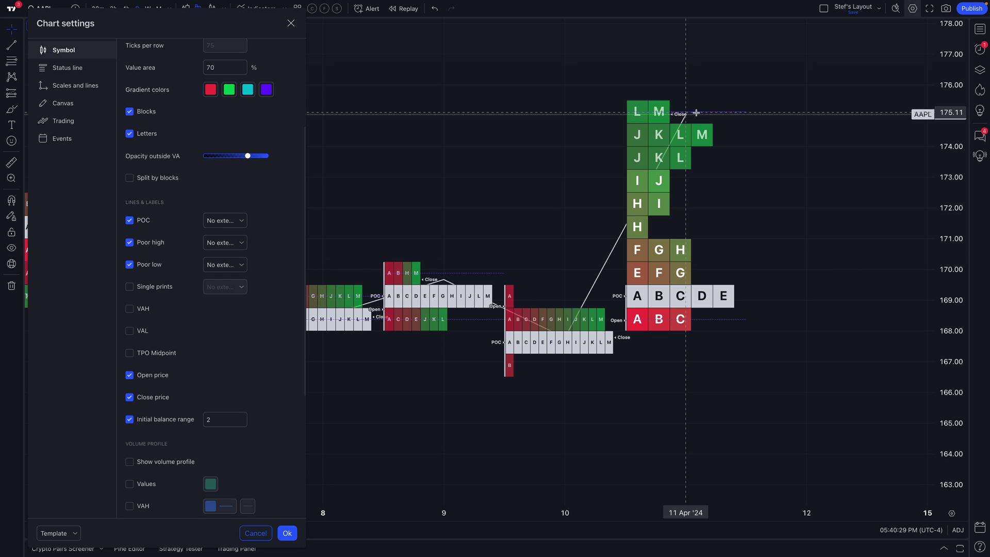
{"action": "left_click", "coordinate": [145, 245]}
{"action": "left_click", "coordinate": [145, 244]}
{"action": "left_click", "coordinate": [143, 269]}
{"action": "left_click", "coordinate": [144, 270]}
{"action": "left_click", "coordinate": [144, 269]}
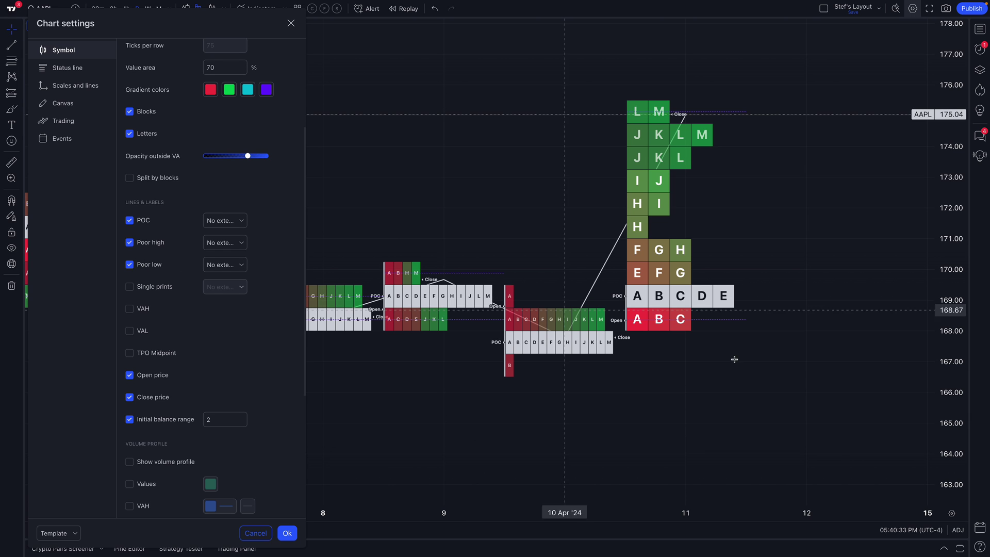
{"action": "scroll", "coordinate": [704, 377], "scroll_direction": "down", "scroll_amount": 4}
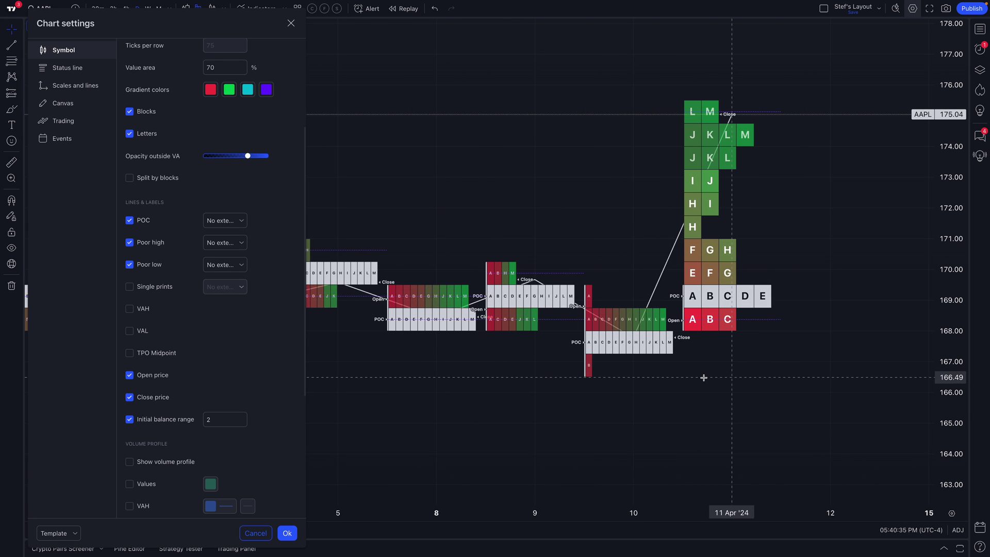
{"action": "scroll", "coordinate": [705, 377], "scroll_direction": "down", "scroll_amount": 3}
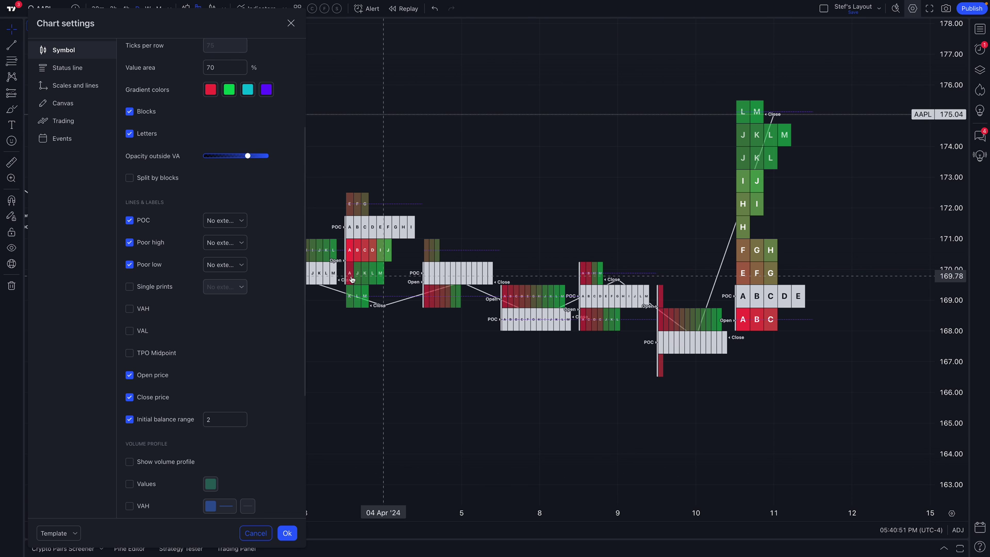
{"action": "scroll", "coordinate": [351, 279], "scroll_direction": "down", "scroll_amount": 4}
{"action": "scroll", "coordinate": [352, 279], "scroll_direction": "up", "scroll_amount": 5}
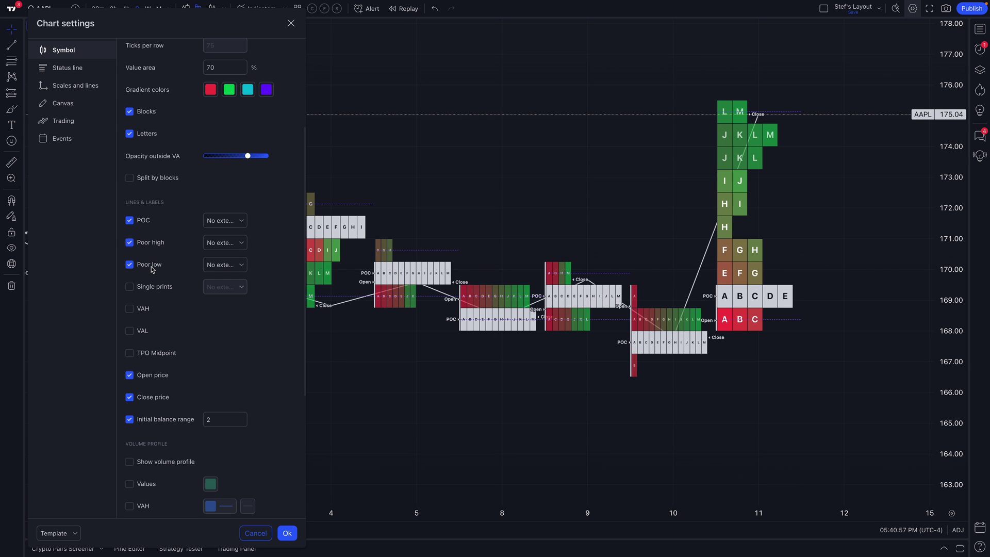
{"action": "scroll", "coordinate": [454, 247], "scroll_direction": "up", "scroll_amount": 4}
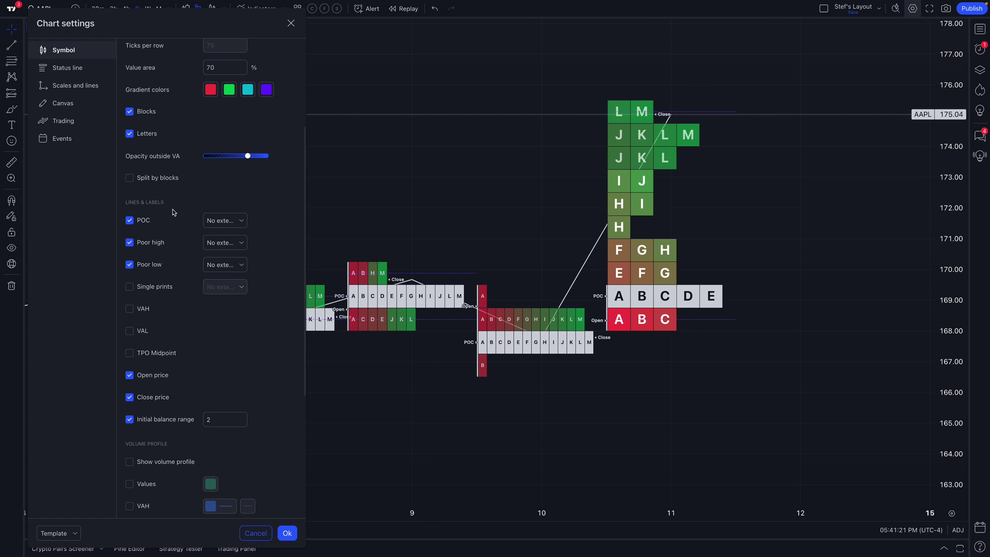
{"action": "scroll", "coordinate": [173, 213], "scroll_direction": "up", "scroll_amount": 3}
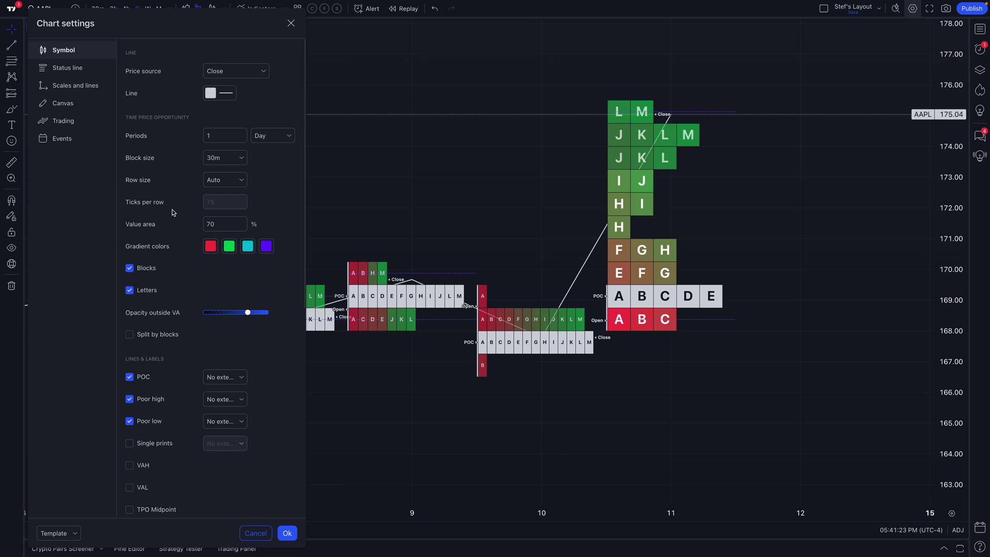
{"action": "scroll", "coordinate": [161, 231], "scroll_direction": "down", "scroll_amount": 4}
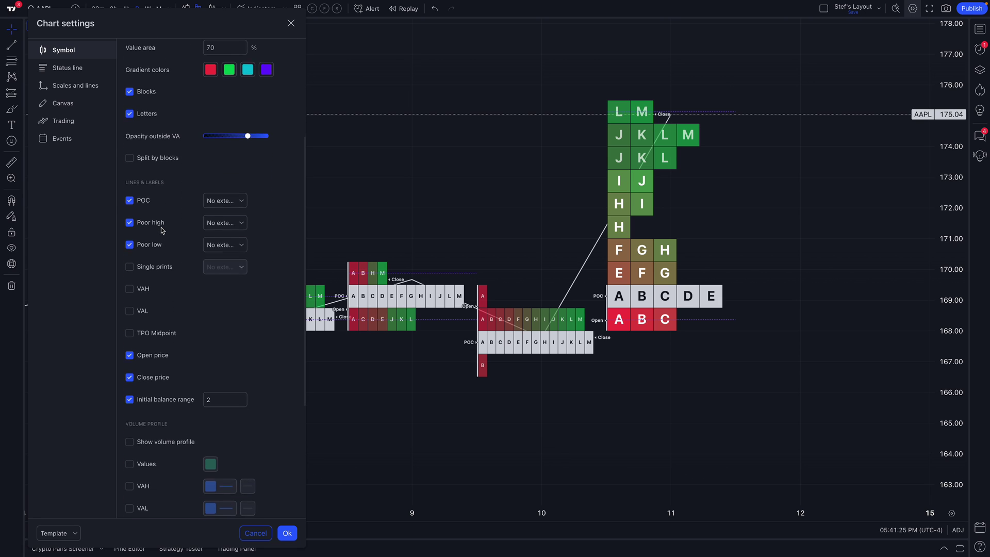
{"action": "scroll", "coordinate": [163, 231], "scroll_direction": "down", "scroll_amount": 2}
{"action": "scroll", "coordinate": [165, 232], "scroll_direction": "up", "scroll_amount": 6}
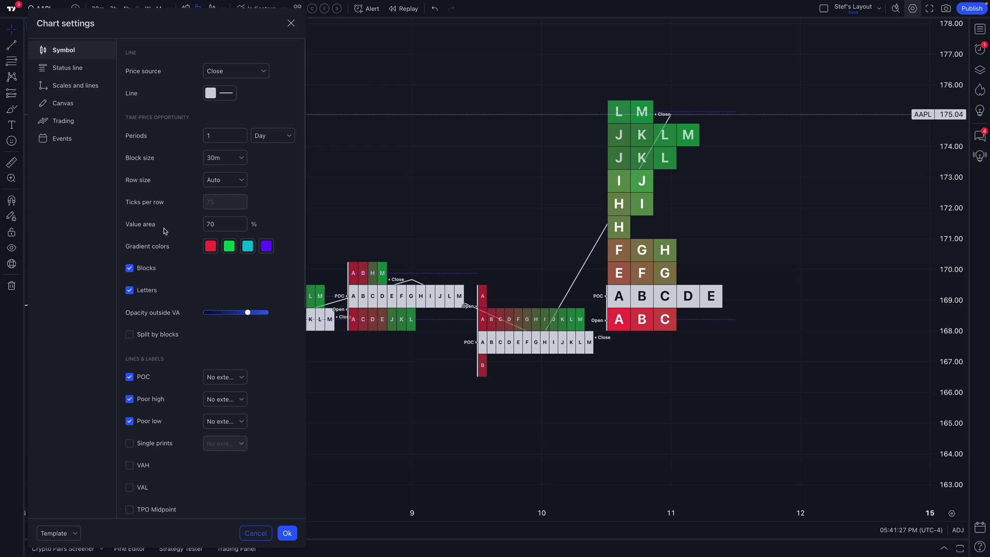
Step: Apply the TPO settings and keep Time Price Opportunity as the chart type
{"action": "left_click", "coordinate": [287, 532]}
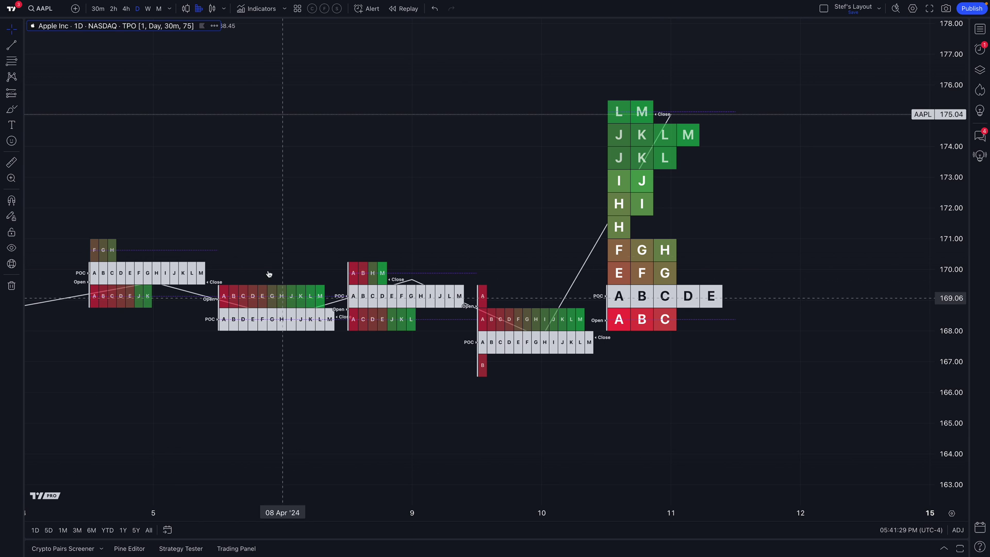
{"action": "left_click", "coordinate": [224, 10]}
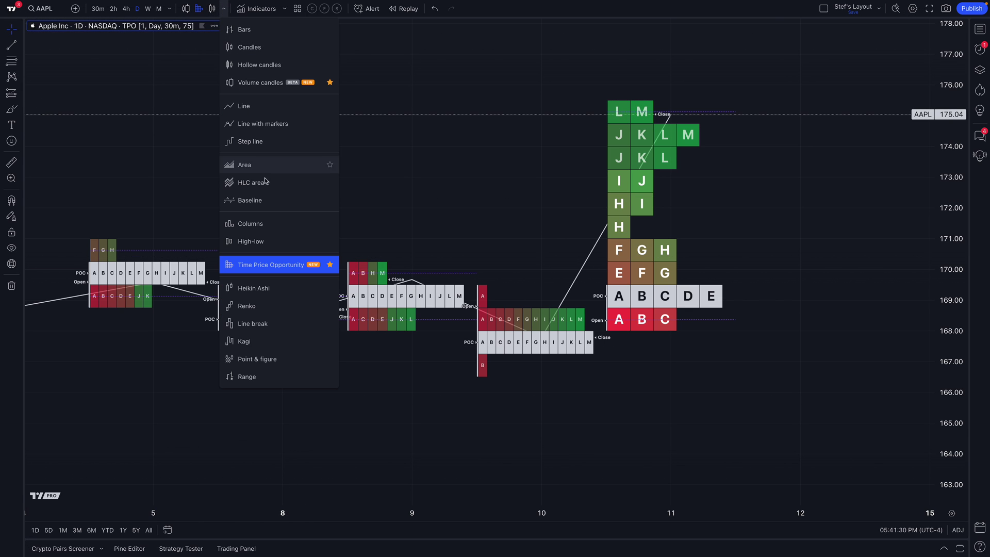
{"action": "left_click", "coordinate": [271, 266]}
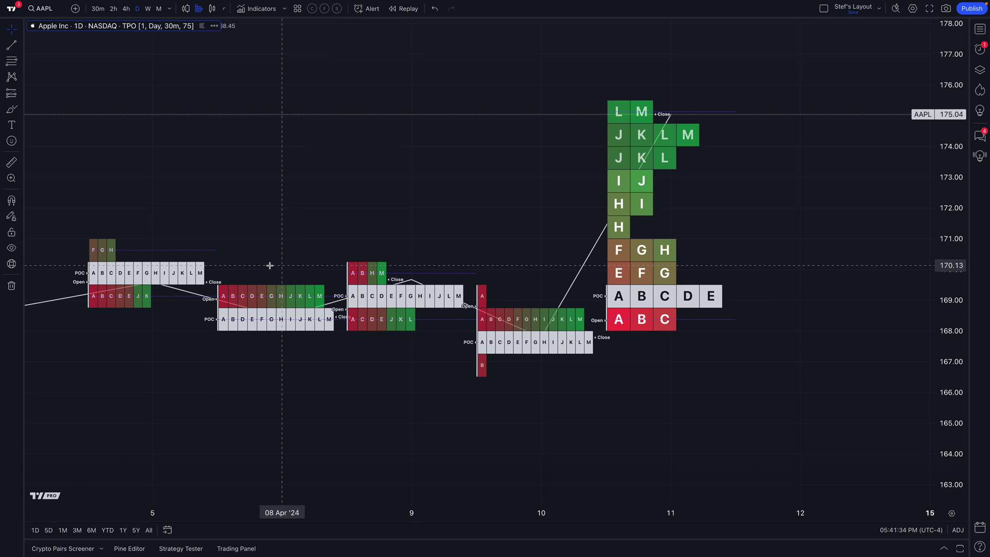
Step: Search the indicators for 'time price', then close the search
{"action": "left_click", "coordinate": [256, 9]}
{"action": "type", "text": "time price"}
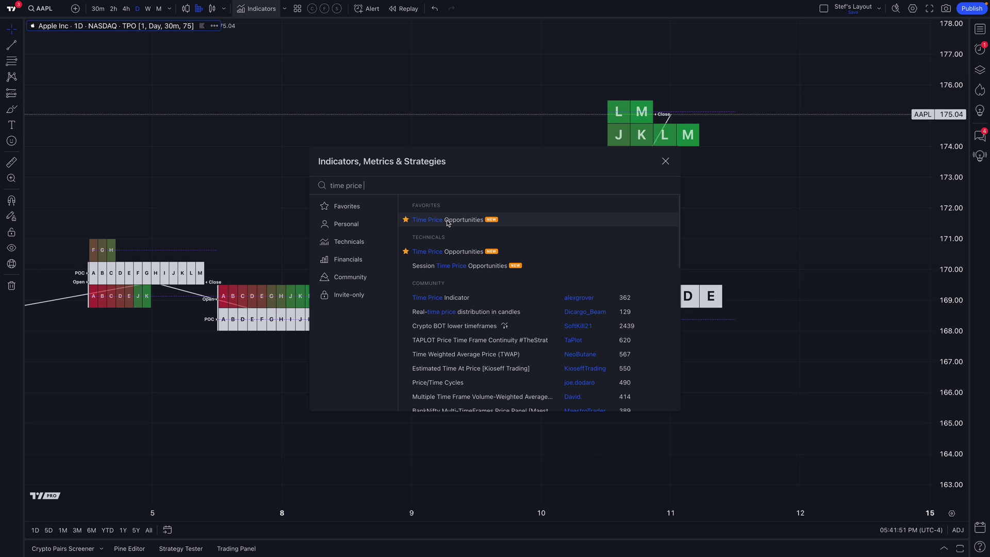
{"action": "left_click", "coordinate": [666, 162]}
Step: Reconfirm Time Price Opportunity as the chart style and show the chart-type list again
{"action": "left_click", "coordinate": [224, 8]}
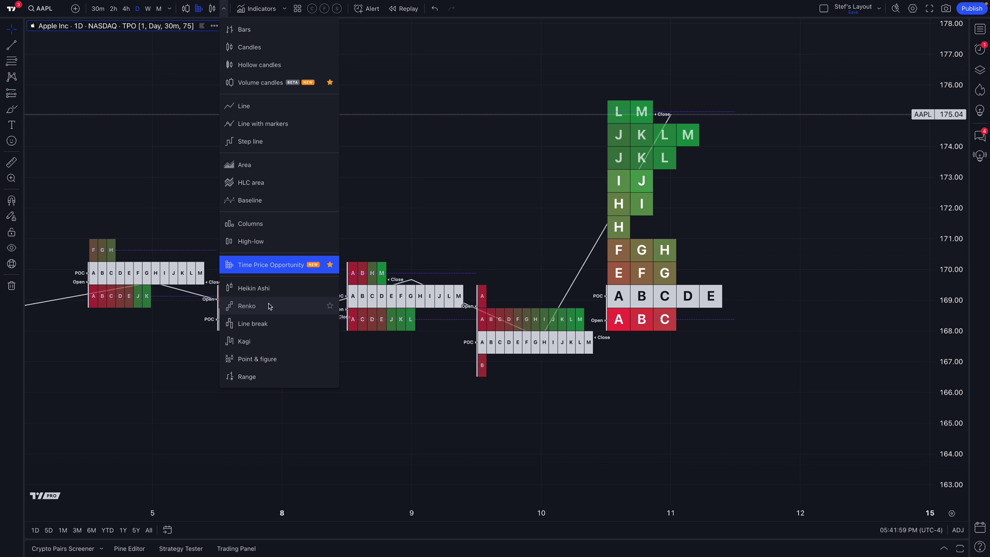
{"action": "left_click", "coordinate": [302, 267]}
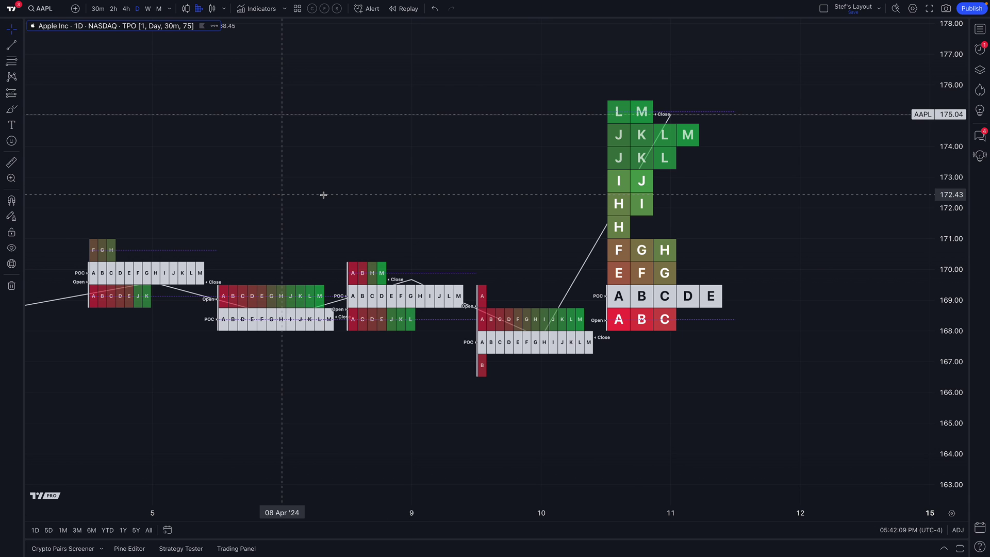
{"action": "scroll", "coordinate": [323, 195], "scroll_direction": "down", "scroll_amount": 2}
{"action": "left_click", "coordinate": [225, 13]}
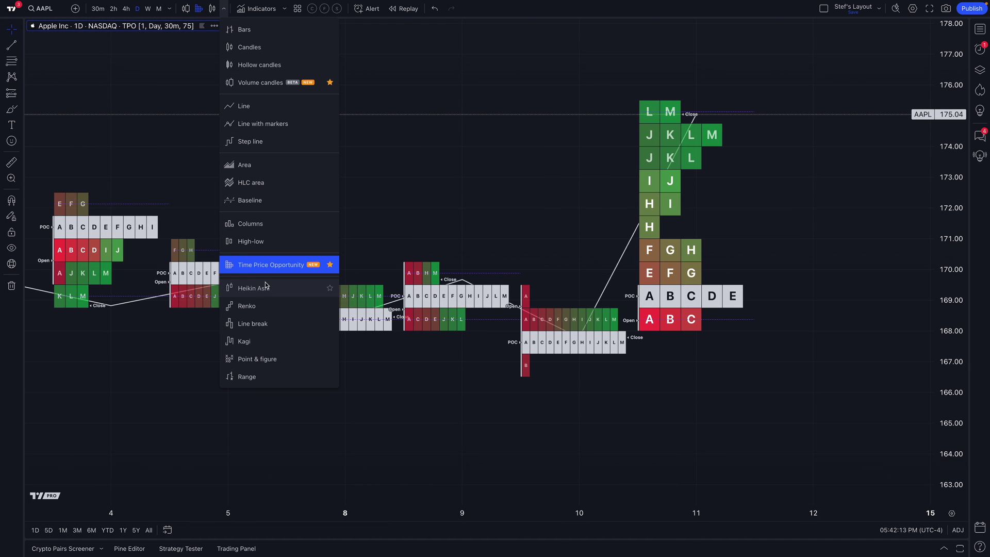